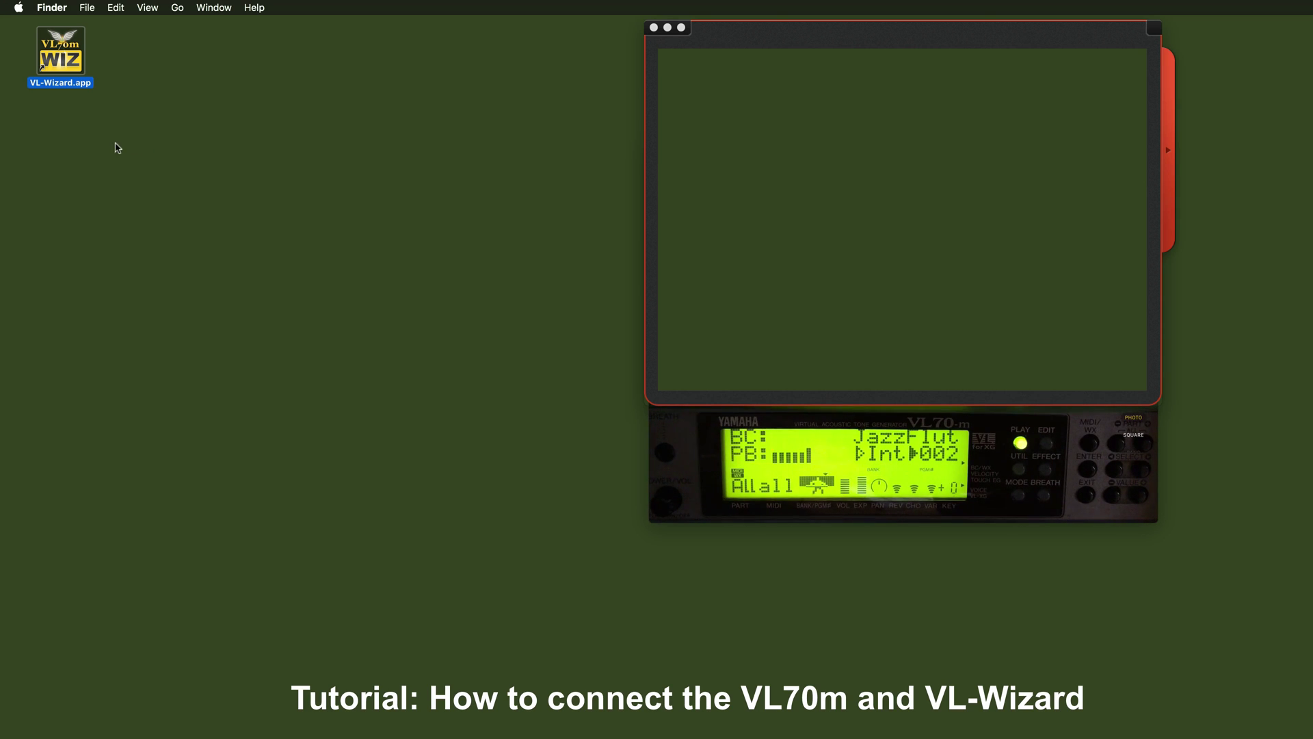
Launch VL-Wizard, show its settings and rescan the MIDI ports for the device assignment
{"action": "double_click", "coordinate": [69, 60]}
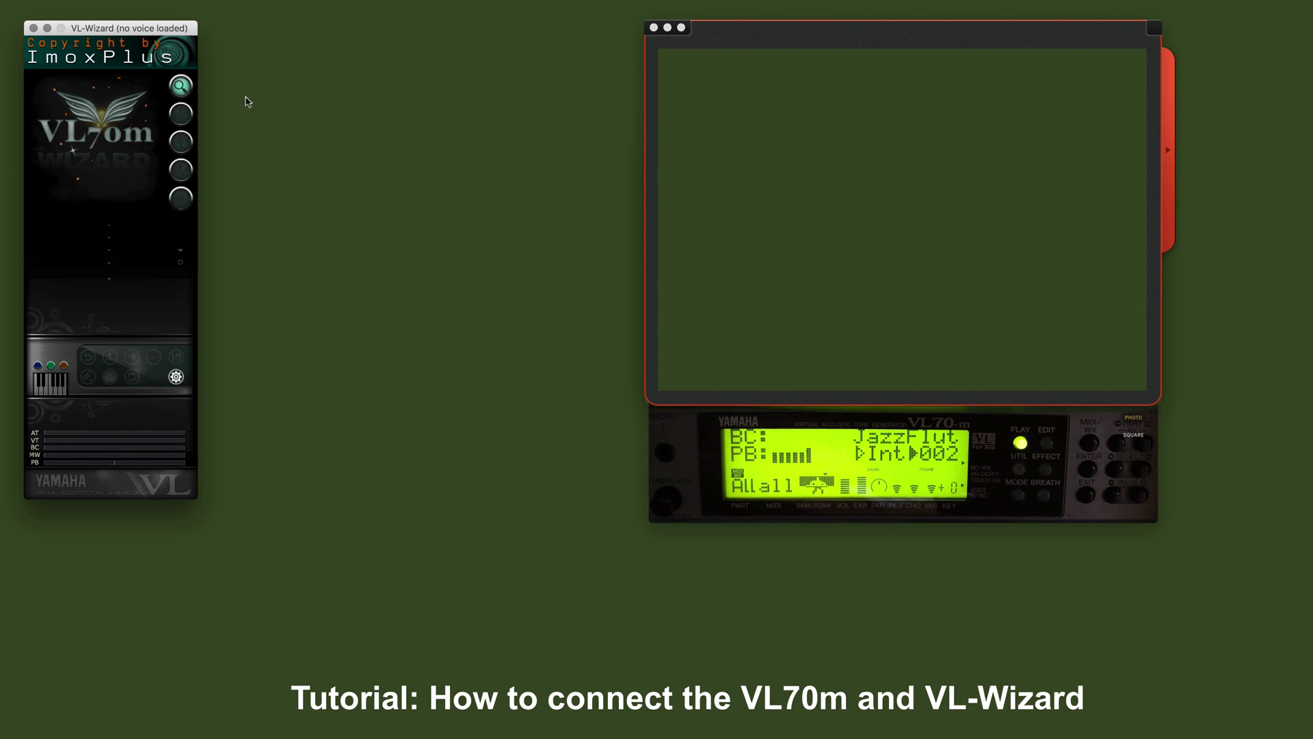
{"action": "left_click", "coordinate": [176, 377]}
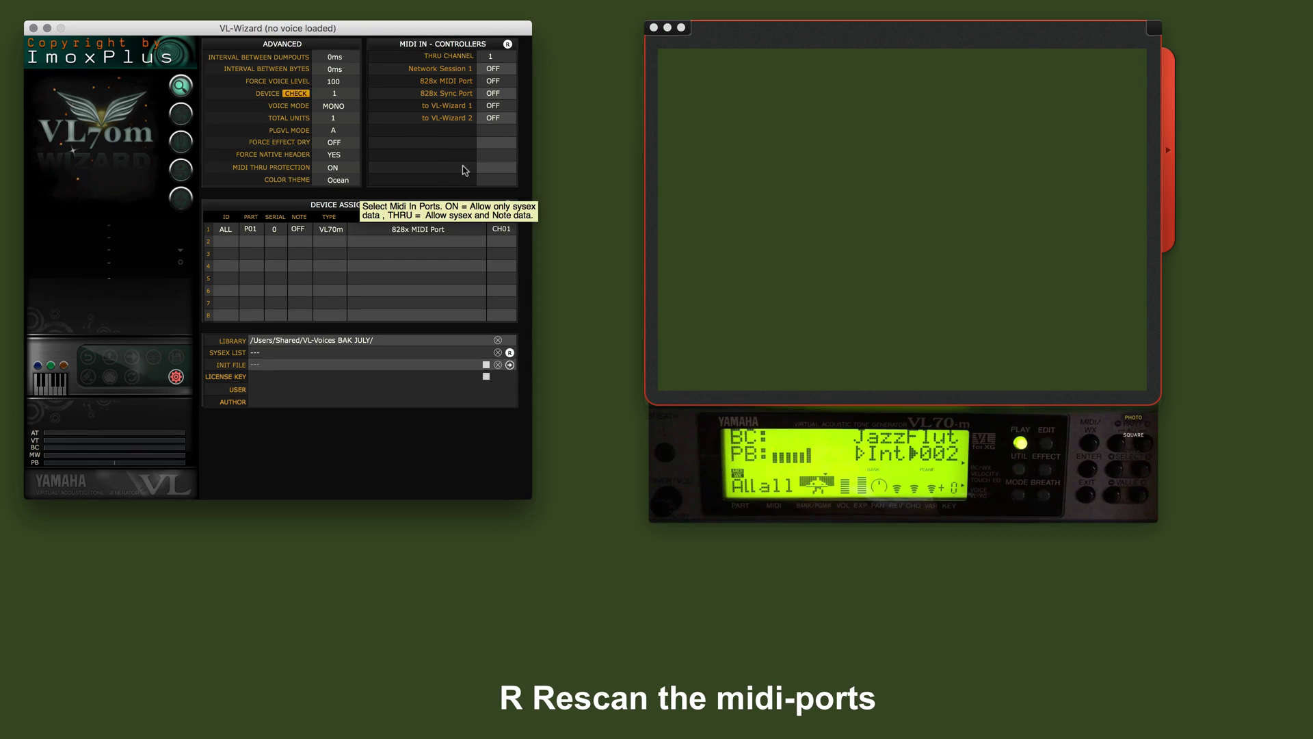
{"action": "left_click", "coordinate": [507, 206]}
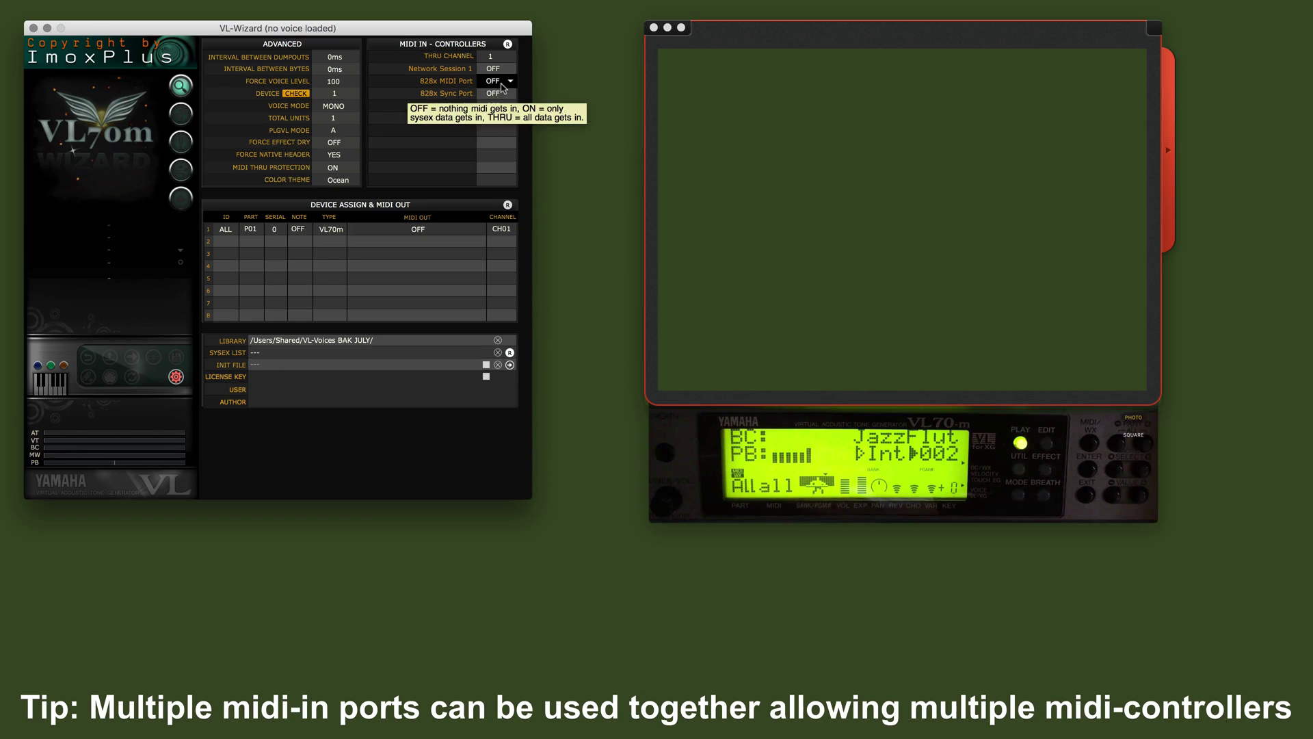
Examine the input modes for the 828x MIDI Port and the MIDI Out ports offered for the first device
{"action": "left_click", "coordinate": [502, 87]}
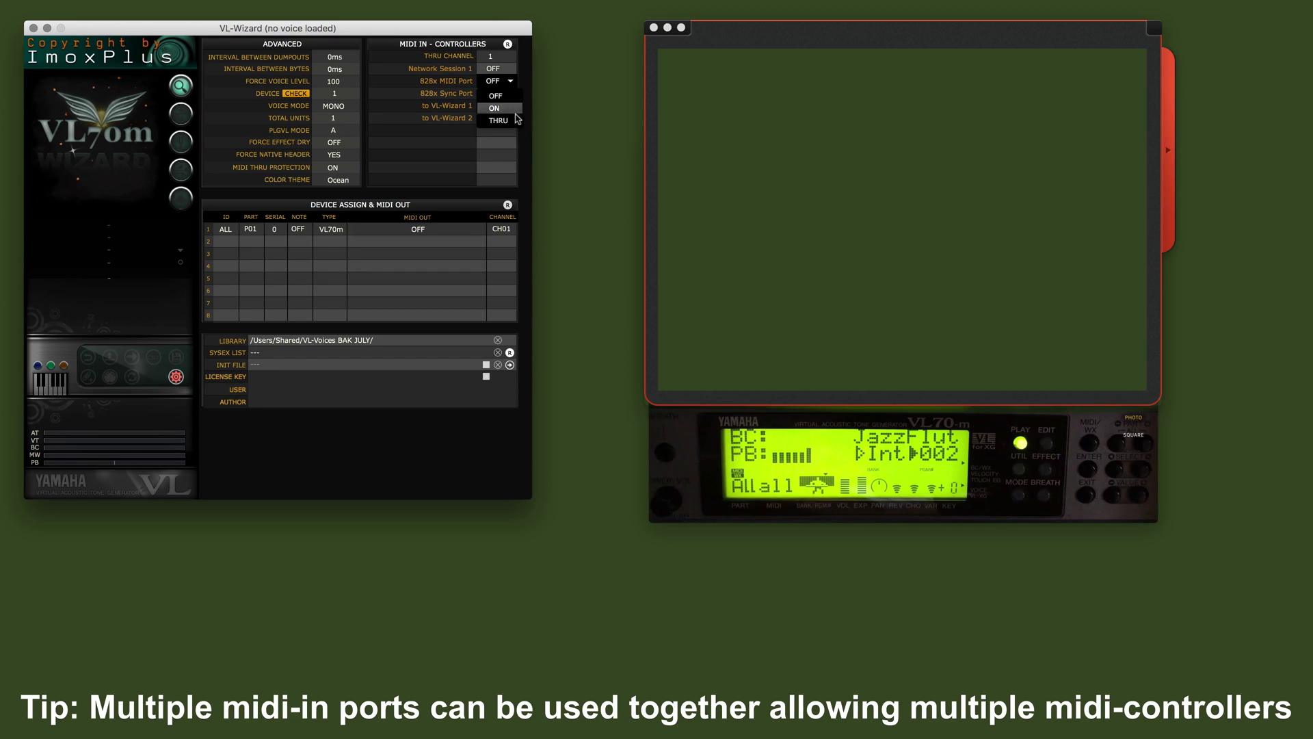
{"action": "left_click", "coordinate": [524, 155]}
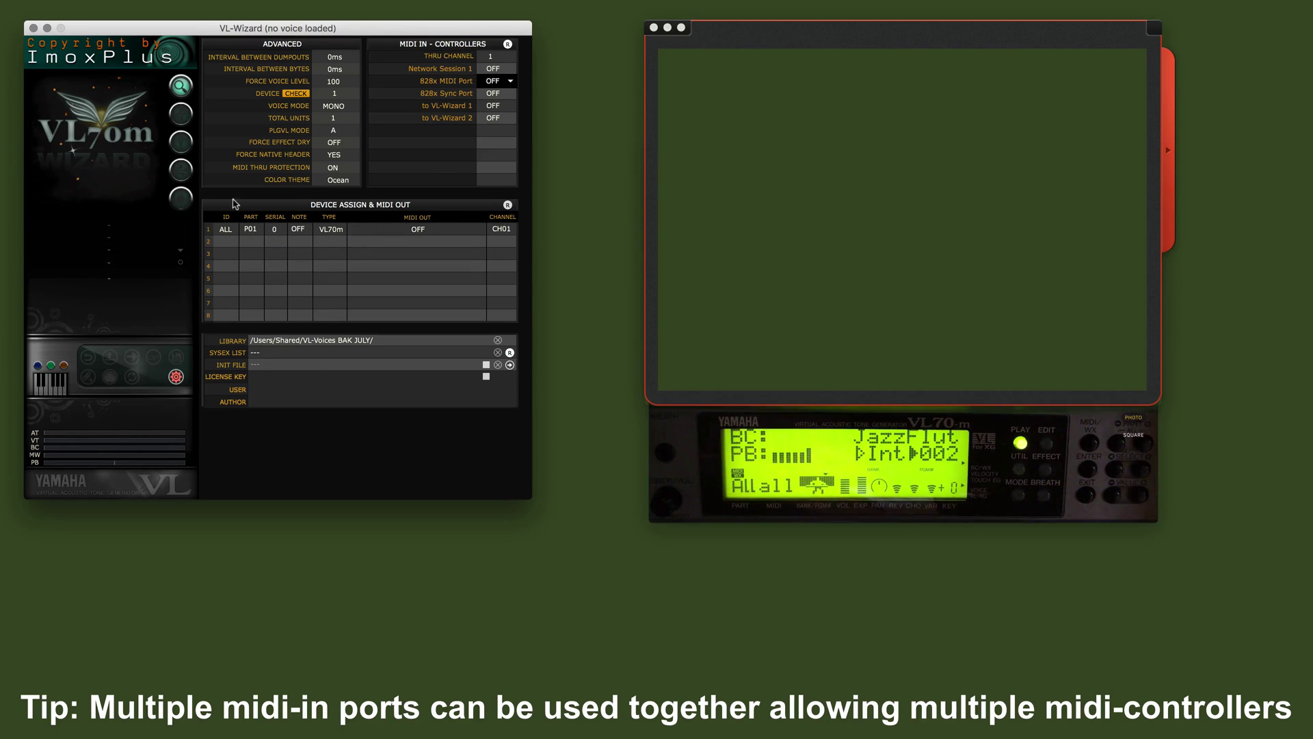
{"action": "left_click", "coordinate": [401, 233]}
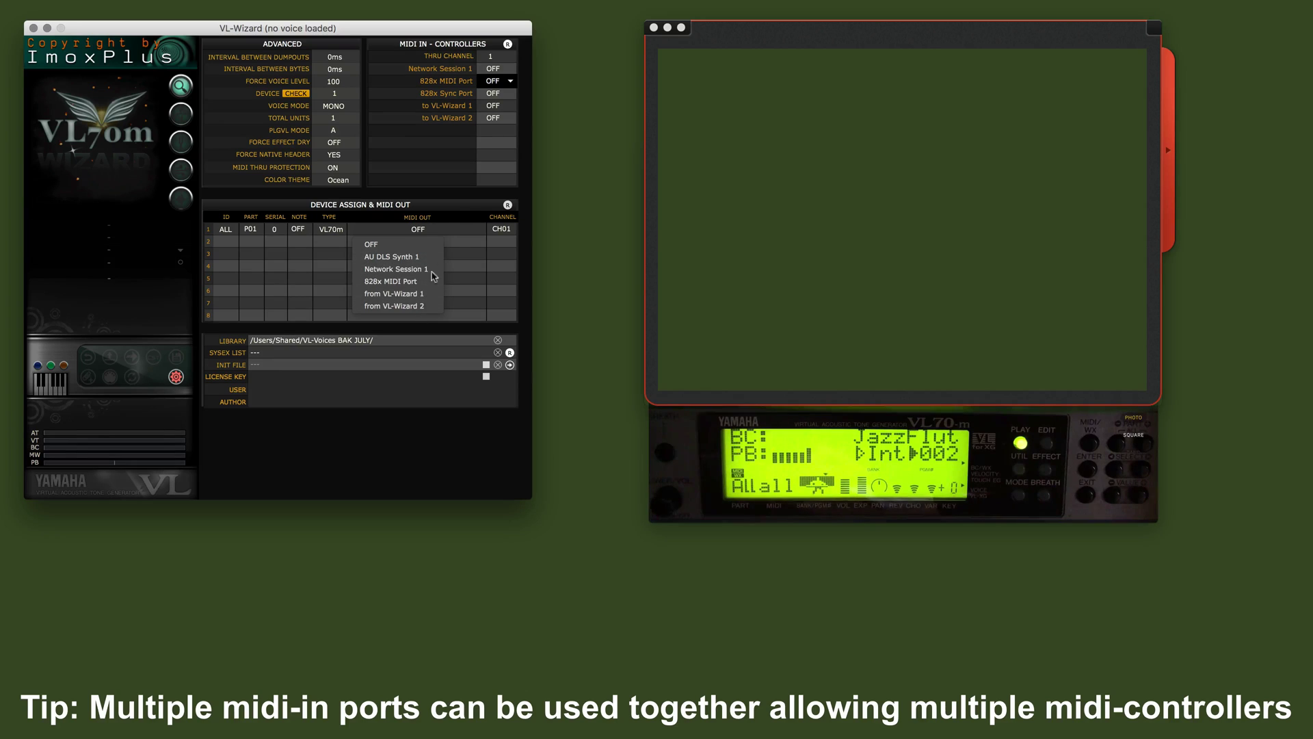
{"action": "left_click", "coordinate": [467, 212]}
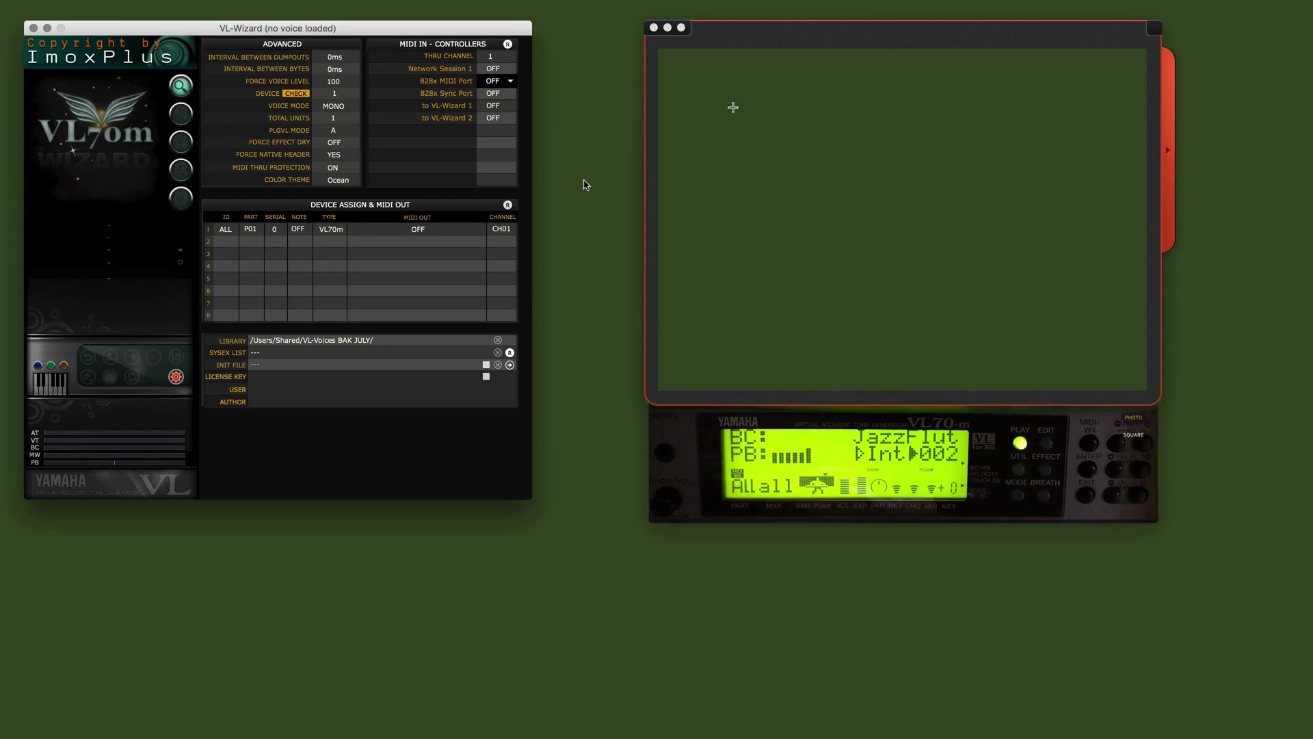
Sketch a rectangular box labelled VL70m in the upper part of the whiteboard
{"action": "mouse_move", "coordinate": [730, 108]}
{"action": "left_mouse_down"}
{"action": "mouse_move", "coordinate": [762, 108]}
{"action": "mouse_move", "coordinate": [729, 112]}
{"action": "mouse_move", "coordinate": [752, 158]}
{"action": "mouse_move", "coordinate": [826, 156]}
{"action": "left_mouse_up"}
{"action": "mouse_move", "coordinate": [796, 108]}
{"action": "left_mouse_down"}
{"action": "mouse_move", "coordinate": [838, 132]}
{"action": "mouse_move", "coordinate": [843, 161]}
{"action": "left_mouse_up"}
{"action": "left_click_drag", "start_coordinate": [752, 129], "coordinate": [829, 141]}
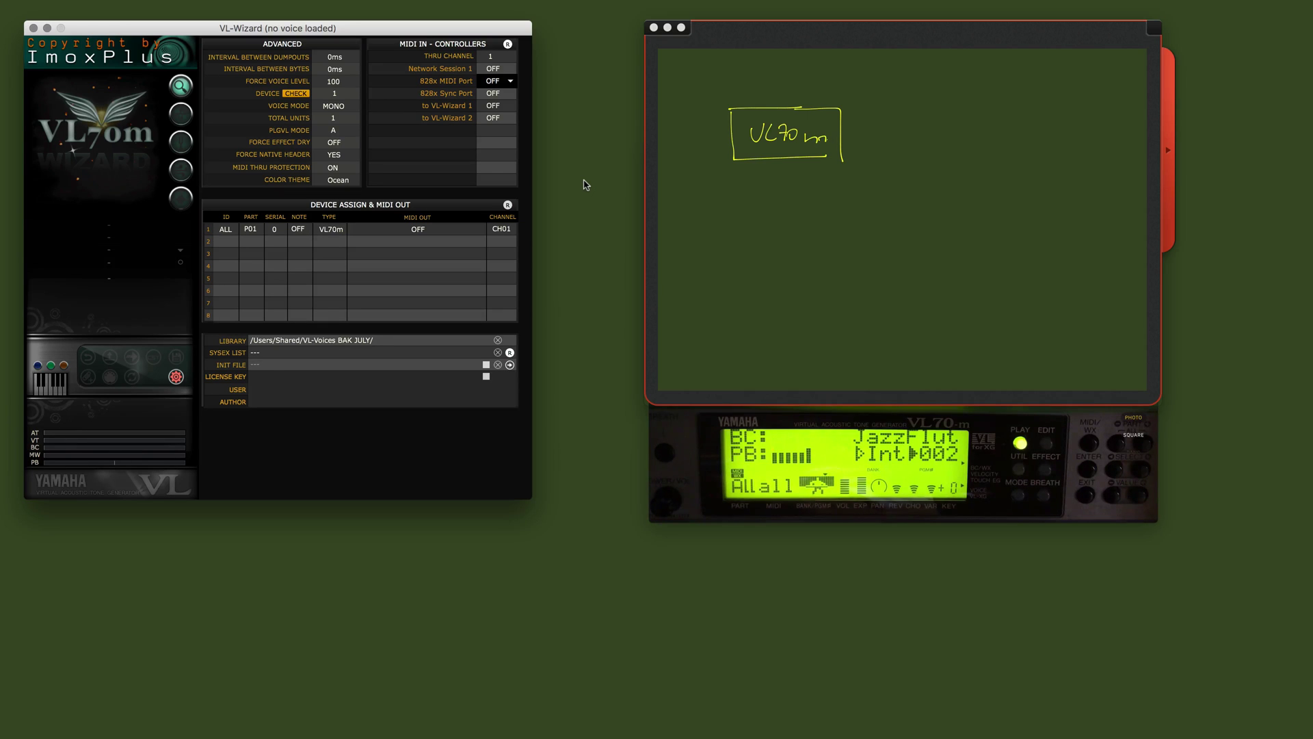
Mark three ports on the right edge of the VL70m box and label them IN, OUT and THRU
{"action": "left_click", "coordinate": [842, 119]}
{"action": "left_click", "coordinate": [842, 132]}
{"action": "left_click", "coordinate": [841, 149]}
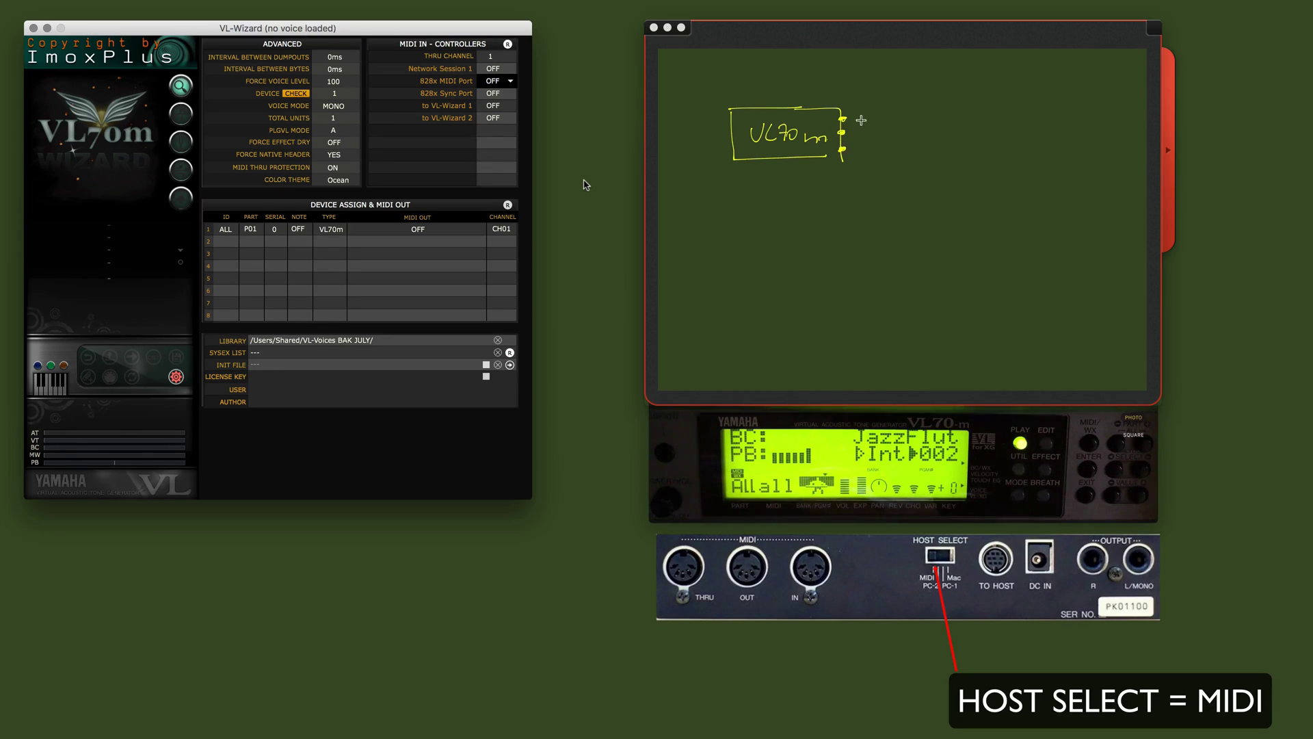
{"action": "mouse_move", "coordinate": [856, 111]}
{"action": "left_mouse_down"}
{"action": "mouse_move", "coordinate": [866, 107]}
{"action": "mouse_move", "coordinate": [863, 135]}
{"action": "mouse_move", "coordinate": [883, 126]}
{"action": "left_mouse_up"}
{"action": "mouse_move", "coordinate": [877, 127]}
{"action": "left_mouse_down"}
{"action": "mouse_move", "coordinate": [857, 146]}
{"action": "mouse_move", "coordinate": [886, 155]}
{"action": "left_mouse_up"}
Sketch a second box labelled MIDI INTERFACE beside the VL70m box and mark two ports on its left edge
{"action": "mouse_move", "coordinate": [952, 111]}
{"action": "left_mouse_down"}
{"action": "mouse_move", "coordinate": [953, 158]}
{"action": "mouse_move", "coordinate": [1032, 158]}
{"action": "left_mouse_up"}
{"action": "mouse_move", "coordinate": [953, 107]}
{"action": "left_mouse_down"}
{"action": "mouse_move", "coordinate": [1033, 112]}
{"action": "mouse_move", "coordinate": [1036, 156]}
{"action": "left_mouse_up"}
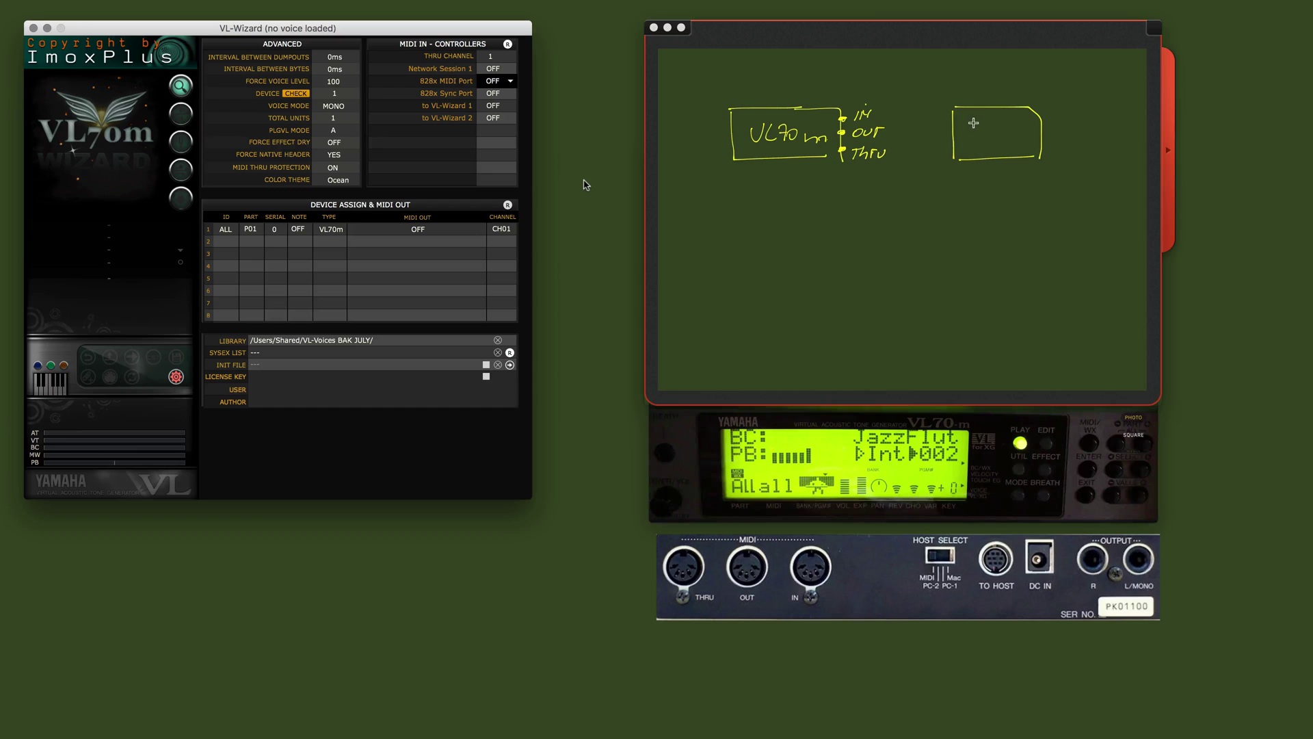
{"action": "mouse_move", "coordinate": [970, 122]}
{"action": "left_mouse_down"}
{"action": "mouse_move", "coordinate": [1012, 113]}
{"action": "mouse_move", "coordinate": [984, 140]}
{"action": "mouse_move", "coordinate": [1062, 139]}
{"action": "left_mouse_up"}
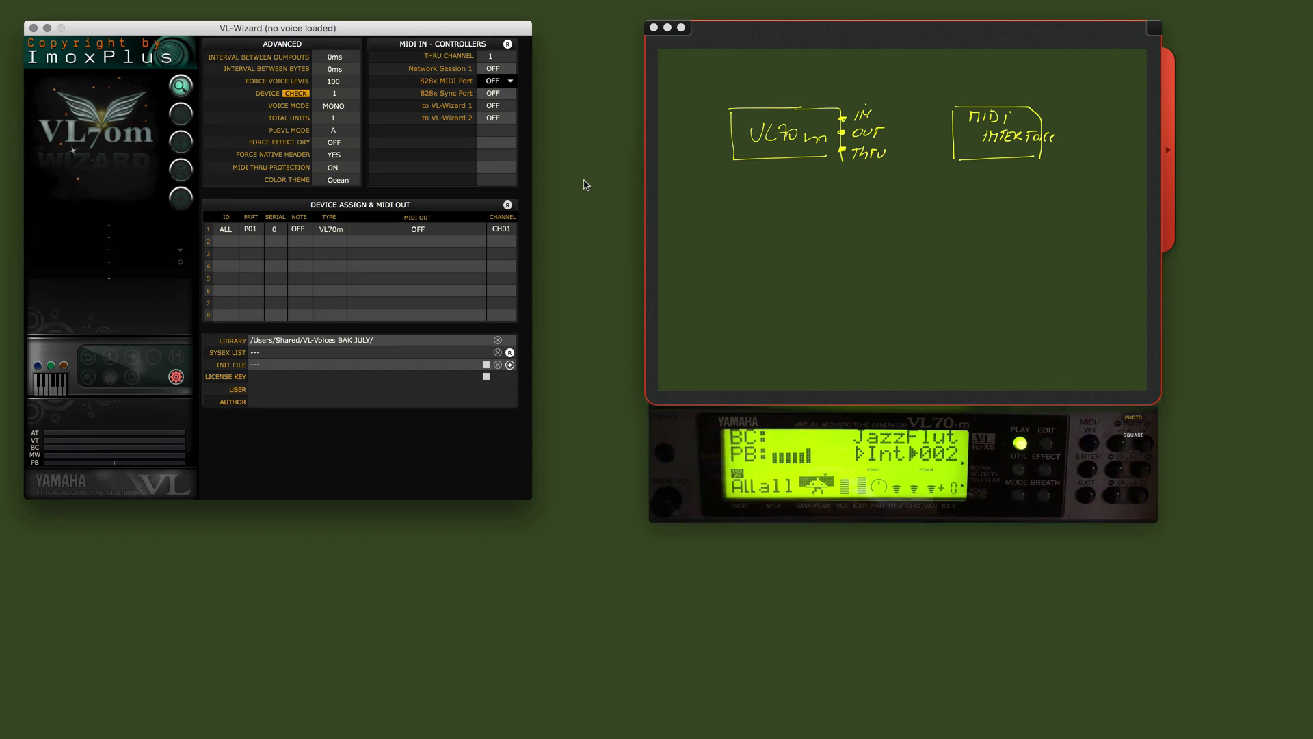
{"action": "left_click", "coordinate": [951, 118]}
{"action": "left_click", "coordinate": [952, 134]}
Label the interface ports IN and OUT, and sketch a linked box below the interface labelled COMPUTER MAC/WIN
{"action": "mouse_move", "coordinate": [932, 107]}
{"action": "left_mouse_down"}
{"action": "mouse_move", "coordinate": [937, 131]}
{"action": "mouse_move", "coordinate": [1011, 206]}
{"action": "mouse_move", "coordinate": [1014, 229]}
{"action": "mouse_move", "coordinate": [1053, 227]}
{"action": "left_mouse_up"}
{"action": "mouse_move", "coordinate": [963, 231]}
{"action": "left_mouse_down"}
{"action": "mouse_move", "coordinate": [998, 286]}
{"action": "mouse_move", "coordinate": [1078, 282]}
{"action": "left_mouse_up"}
{"action": "left_click_drag", "start_coordinate": [1064, 229], "coordinate": [1065, 272]}
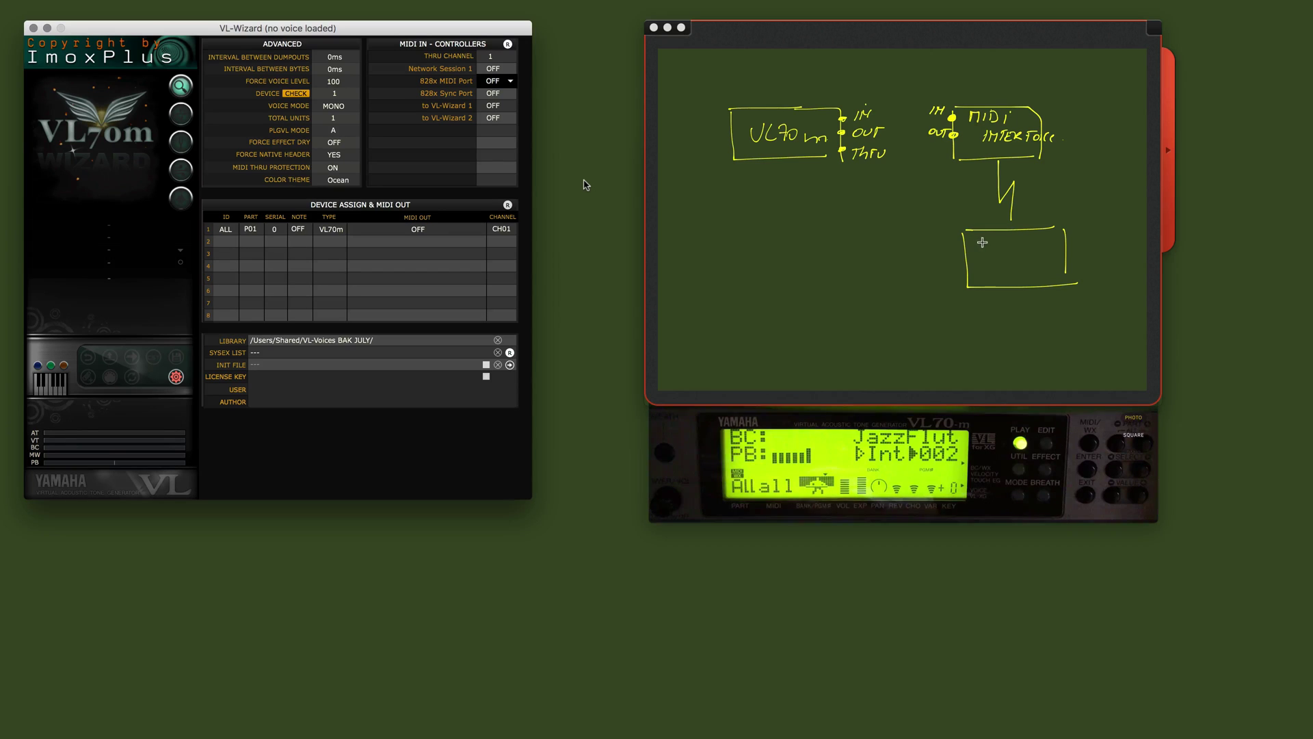
{"action": "mouse_move", "coordinate": [989, 234]}
{"action": "left_mouse_down"}
{"action": "mouse_move", "coordinate": [979, 245]}
{"action": "mouse_move", "coordinate": [1046, 235]}
{"action": "left_mouse_up"}
{"action": "mouse_move", "coordinate": [980, 273]}
{"action": "left_mouse_down"}
{"action": "mouse_move", "coordinate": [984, 260]}
{"action": "mouse_move", "coordinate": [1058, 278]}
{"action": "left_mouse_up"}
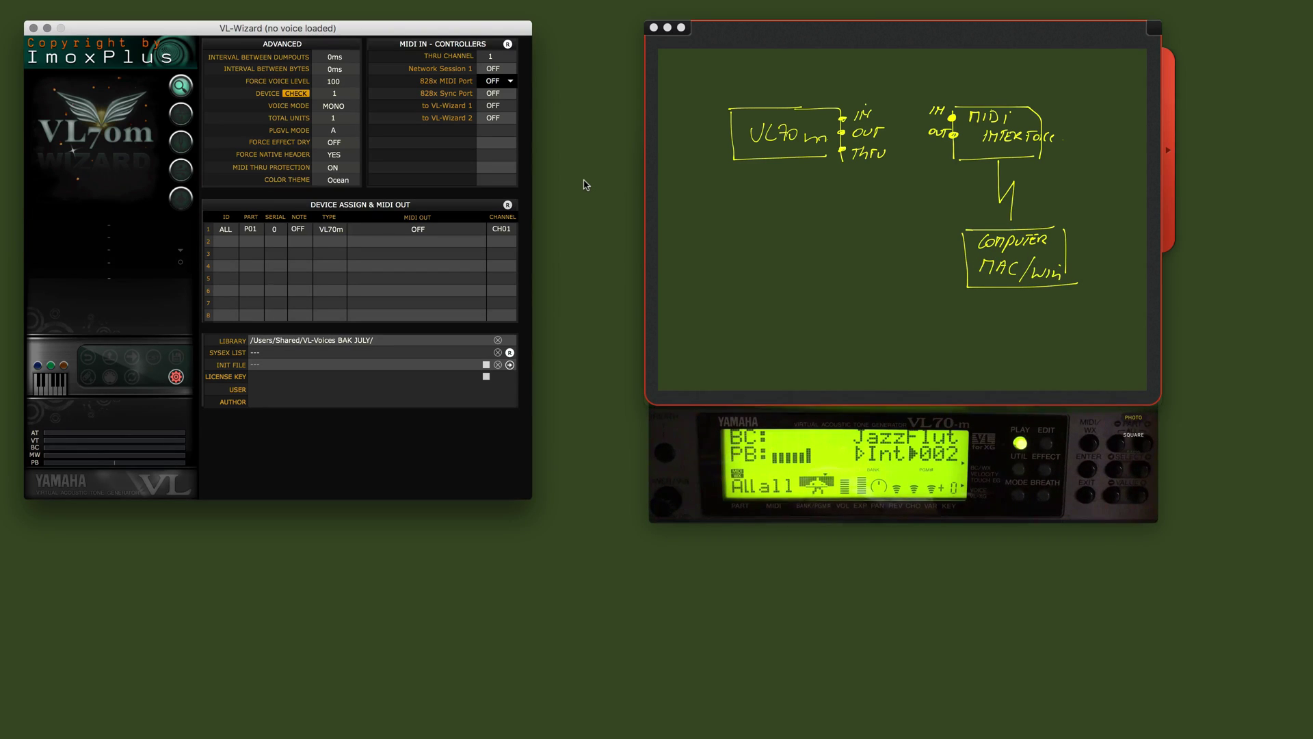
Label the link between interface and computer USB, TB and F.W, and extend its line to the computer box
{"action": "mouse_move", "coordinate": [1029, 182]}
{"action": "left_mouse_down"}
{"action": "mouse_move", "coordinate": [1033, 194]}
{"action": "mouse_move", "coordinate": [1041, 179]}
{"action": "mouse_move", "coordinate": [1062, 181]}
{"action": "mouse_move", "coordinate": [1036, 212]}
{"action": "mouse_move", "coordinate": [1054, 208]}
{"action": "left_mouse_up"}
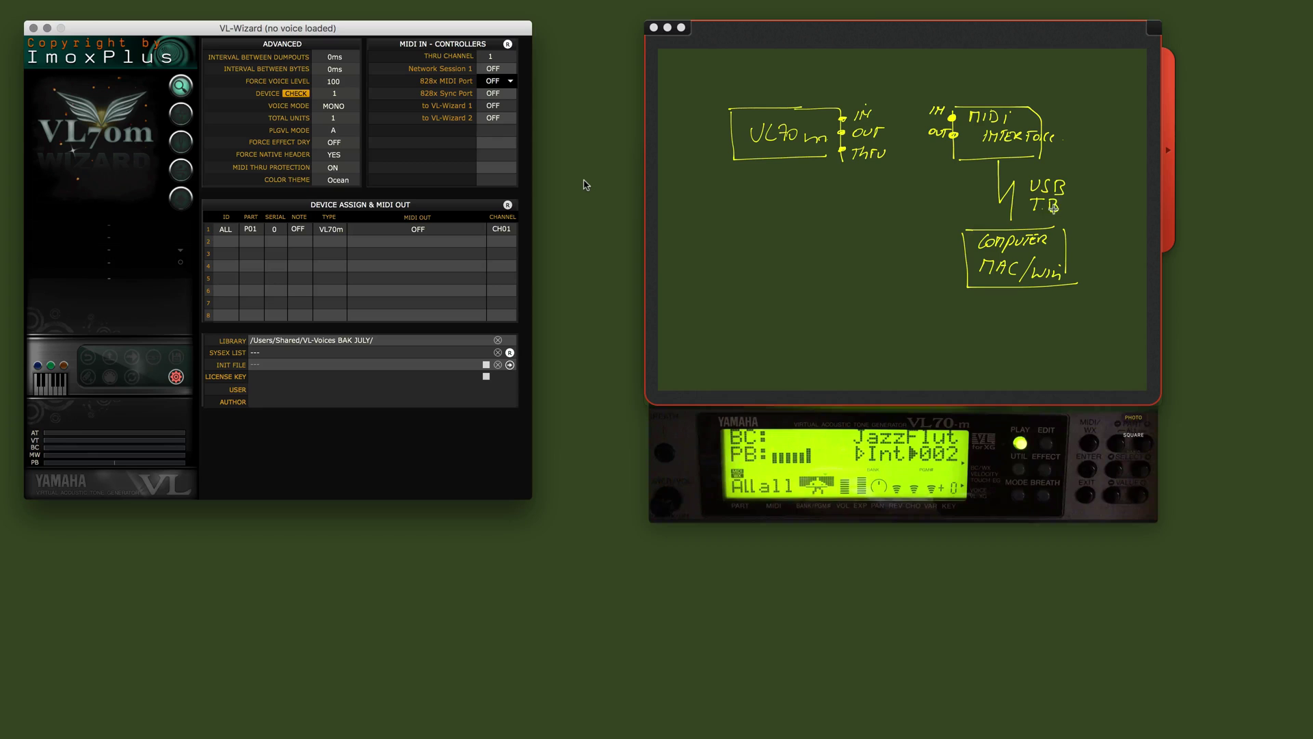
{"action": "left_click_drag", "start_coordinate": [1082, 199], "coordinate": [1093, 209]}
{"action": "left_click", "coordinate": [1089, 209]}
{"action": "left_click_drag", "start_coordinate": [1012, 208], "coordinate": [1011, 227]}
Cross-connect the IN and OUT ports of the VL70m and the MIDI interface with lines and strike out THRU
{"action": "left_click_drag", "start_coordinate": [887, 133], "coordinate": [934, 112]}
{"action": "left_click_drag", "start_coordinate": [873, 118], "coordinate": [928, 132]}
{"action": "mouse_move", "coordinate": [853, 156]}
{"action": "left_mouse_down"}
{"action": "mouse_move", "coordinate": [886, 151]}
{"action": "mouse_move", "coordinate": [856, 159]}
{"action": "left_mouse_up"}
Draw an arrow labelled VL-Wiz pointing to the computer box and write MOTU 828x beside the MIDI interface
{"action": "left_click_drag", "start_coordinate": [933, 263], "coordinate": [956, 262]}
{"action": "mouse_move", "coordinate": [949, 257]}
{"action": "left_mouse_down"}
{"action": "mouse_move", "coordinate": [913, 279]}
{"action": "mouse_move", "coordinate": [962, 281]}
{"action": "left_mouse_up"}
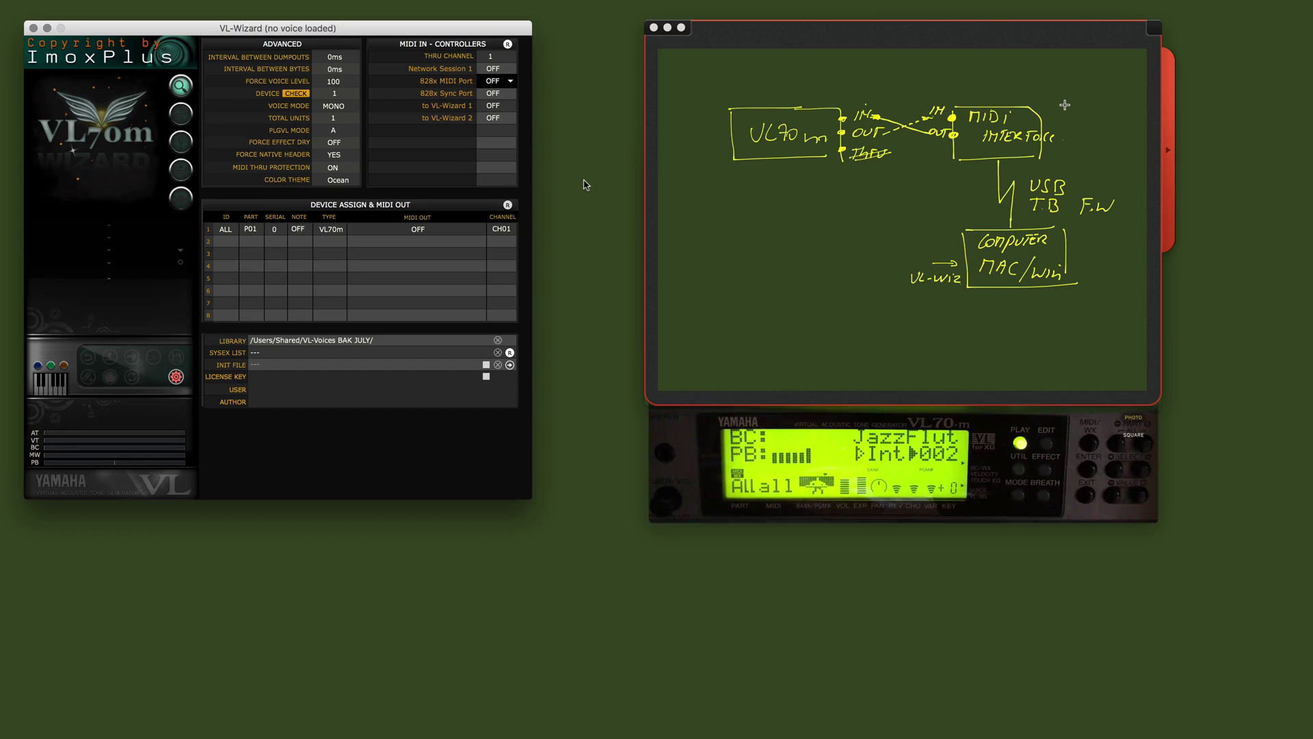
{"action": "mouse_move", "coordinate": [1070, 105]}
{"action": "left_mouse_down"}
{"action": "mouse_move", "coordinate": [1106, 100]}
{"action": "mouse_move", "coordinate": [1075, 125]}
{"action": "mouse_move", "coordinate": [1108, 121]}
{"action": "left_mouse_up"}
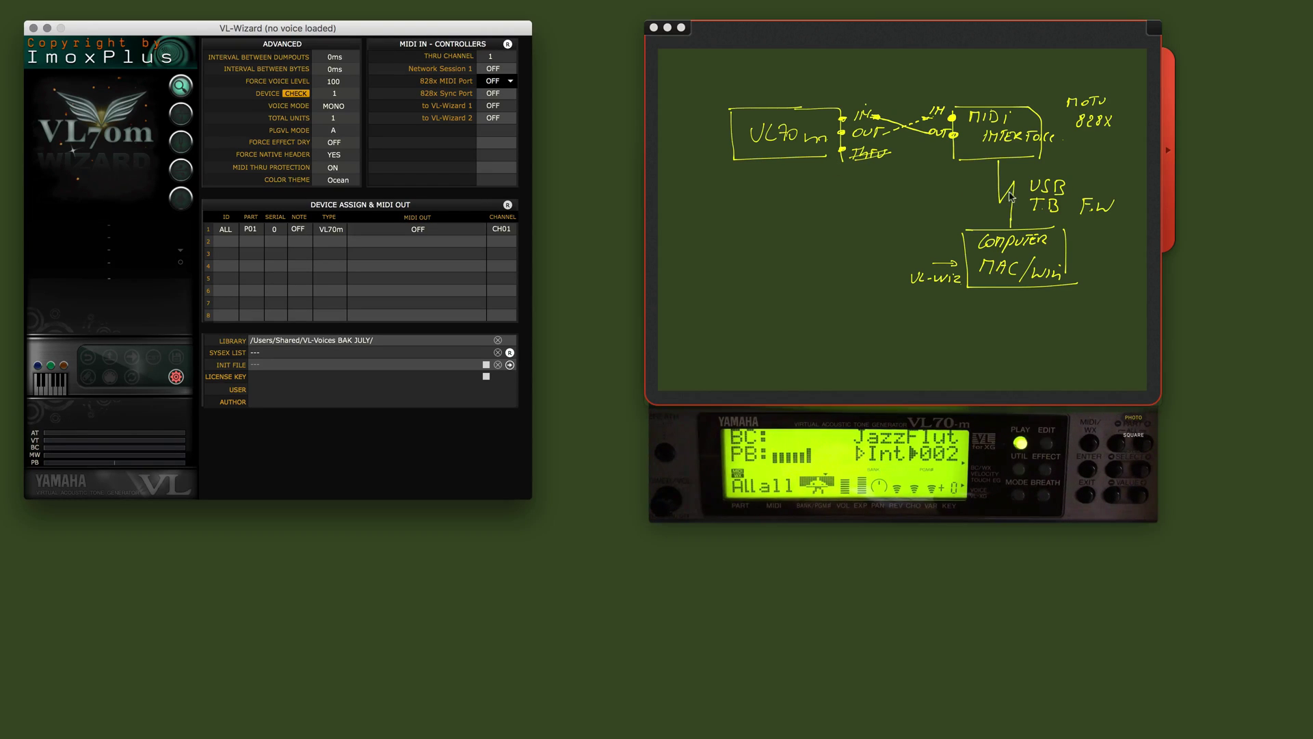
Set the 828x MIDI Port input to ON and assign 828x MIDI Port as the first device's MIDI Out
{"action": "left_click", "coordinate": [510, 81]}
{"action": "left_click", "coordinate": [503, 108]}
{"action": "left_click", "coordinate": [507, 82]}
{"action": "left_click", "coordinate": [496, 108]}
{"action": "left_click", "coordinate": [443, 233]}
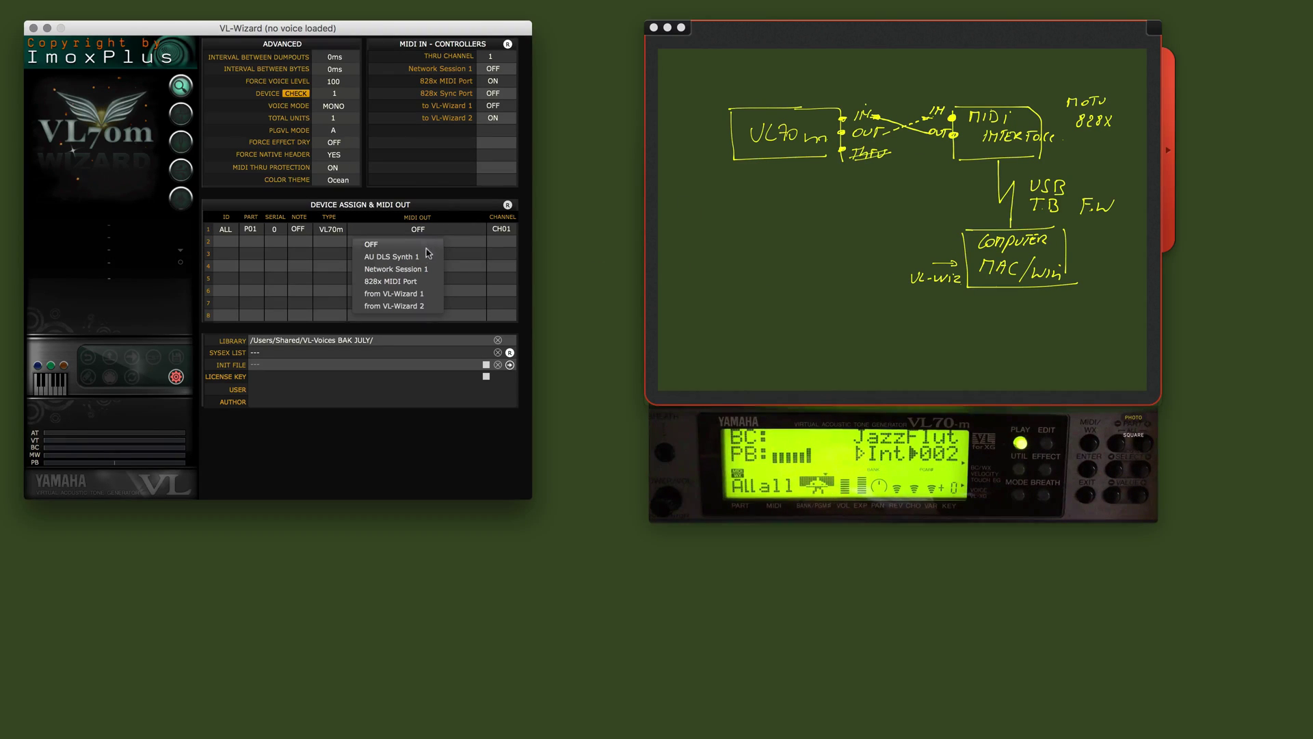
{"action": "left_click", "coordinate": [412, 281]}
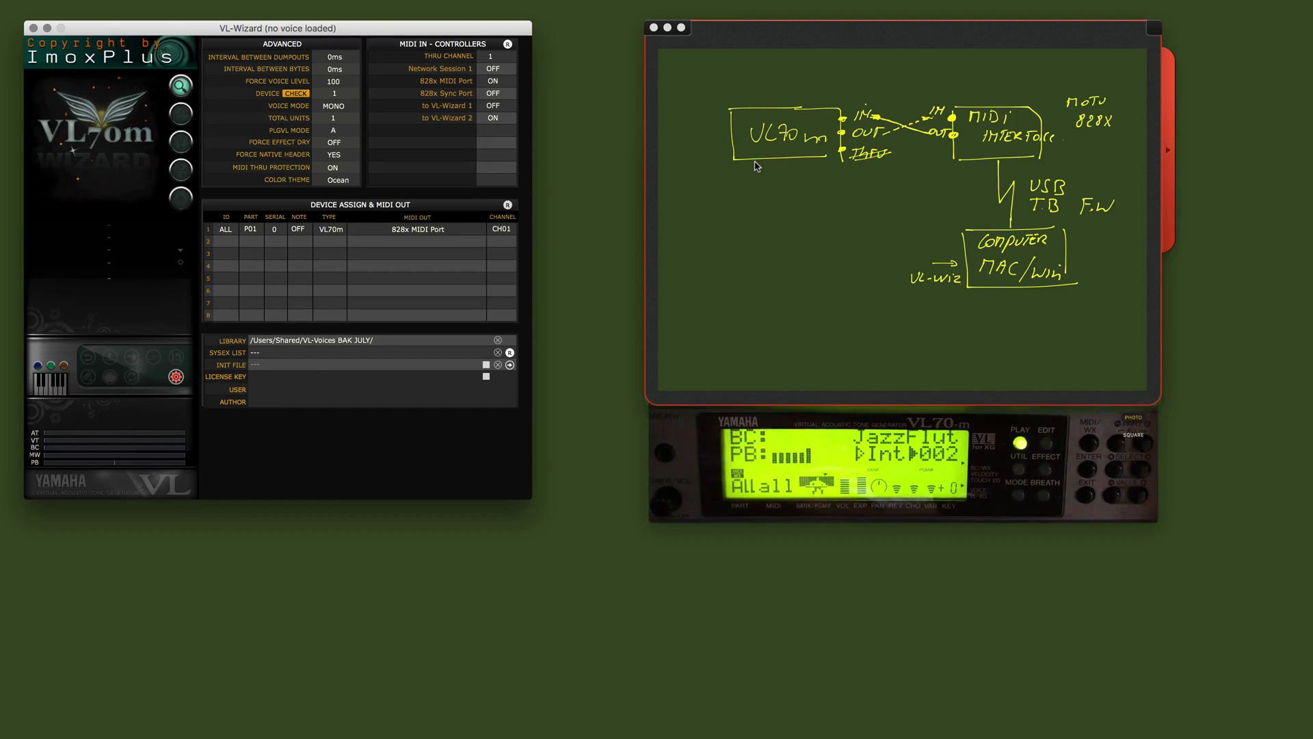
Sketch a wind controller labelled WX below the VL70m box and connect it to the box's lower edge
{"action": "left_click_drag", "start_coordinate": [756, 159], "coordinate": [756, 193]}
{"action": "left_click_drag", "start_coordinate": [696, 228], "coordinate": [762, 206]}
{"action": "mouse_move", "coordinate": [695, 240]}
{"action": "left_mouse_down"}
{"action": "mouse_move", "coordinate": [788, 191]}
{"action": "mouse_move", "coordinate": [791, 201]}
{"action": "left_mouse_up"}
{"action": "left_click_drag", "start_coordinate": [714, 202], "coordinate": [733, 200]}
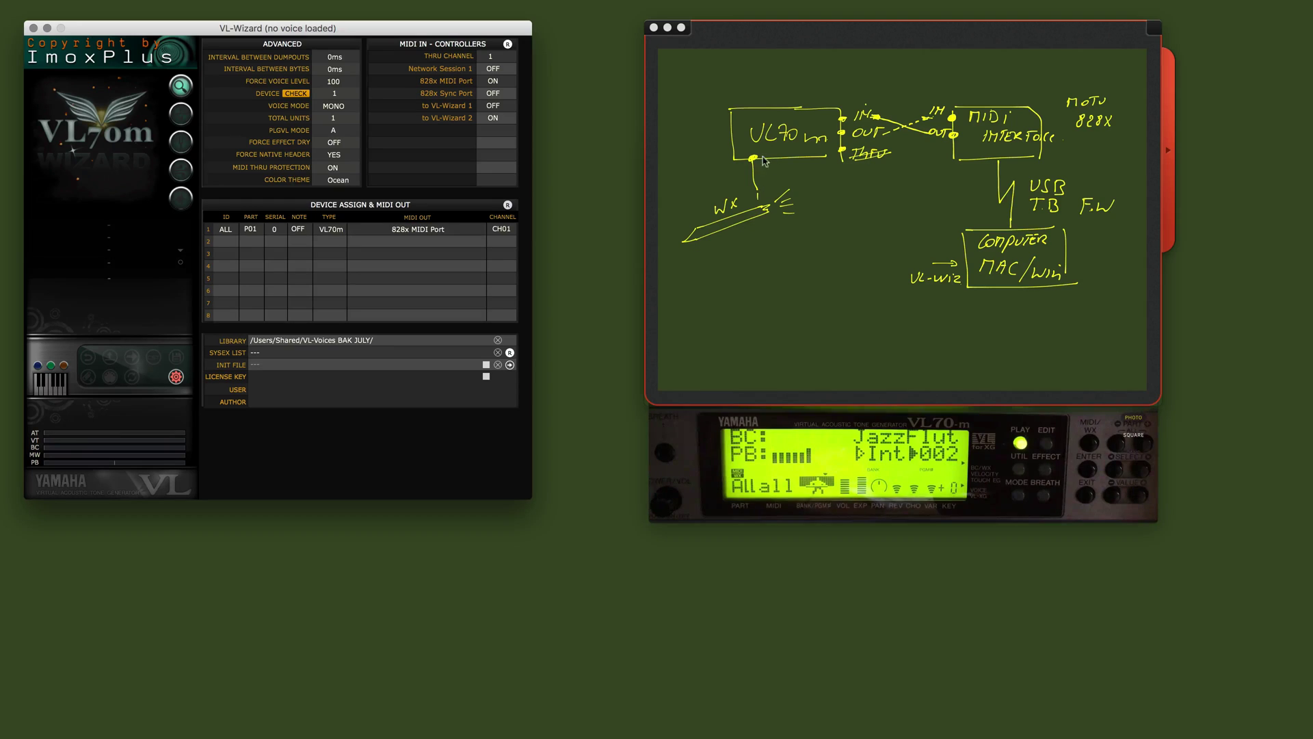
Review the input modes of the 828x MIDI Port and run the device check for the connected VL70m
{"action": "left_click", "coordinate": [495, 85]}
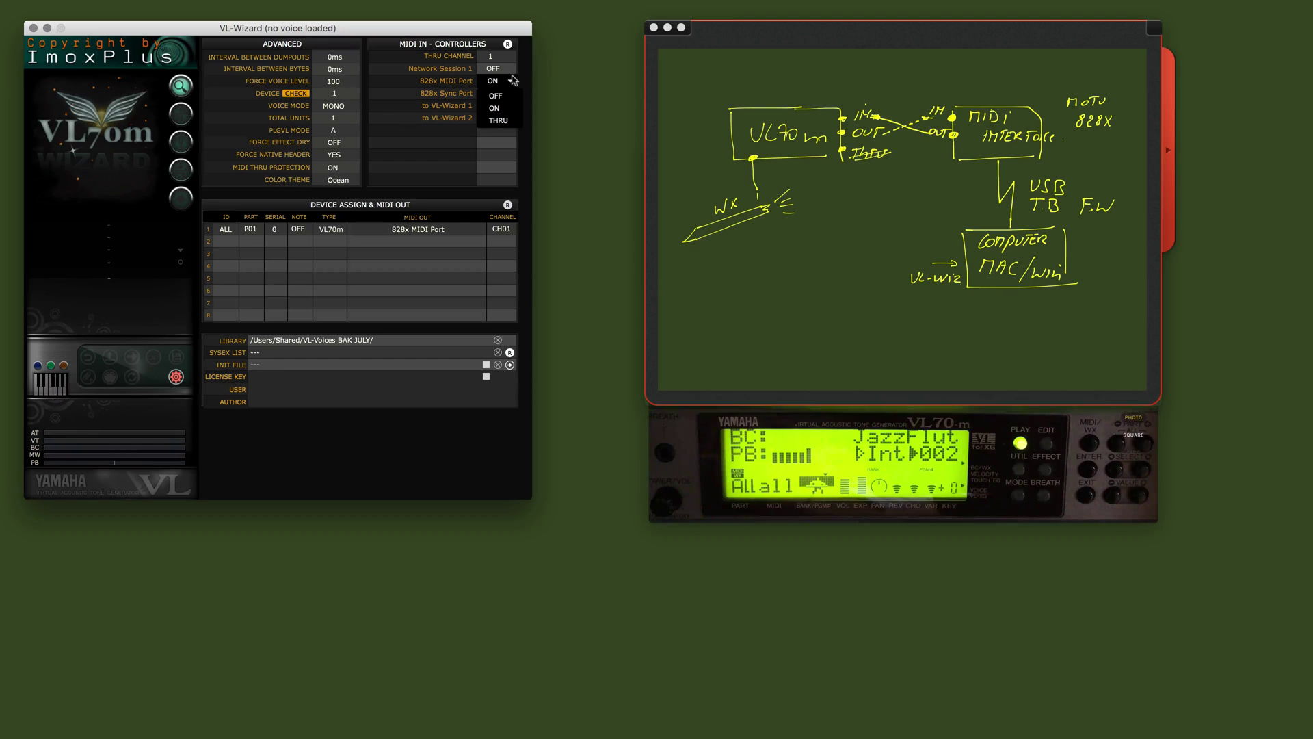
{"action": "left_click", "coordinate": [527, 35]}
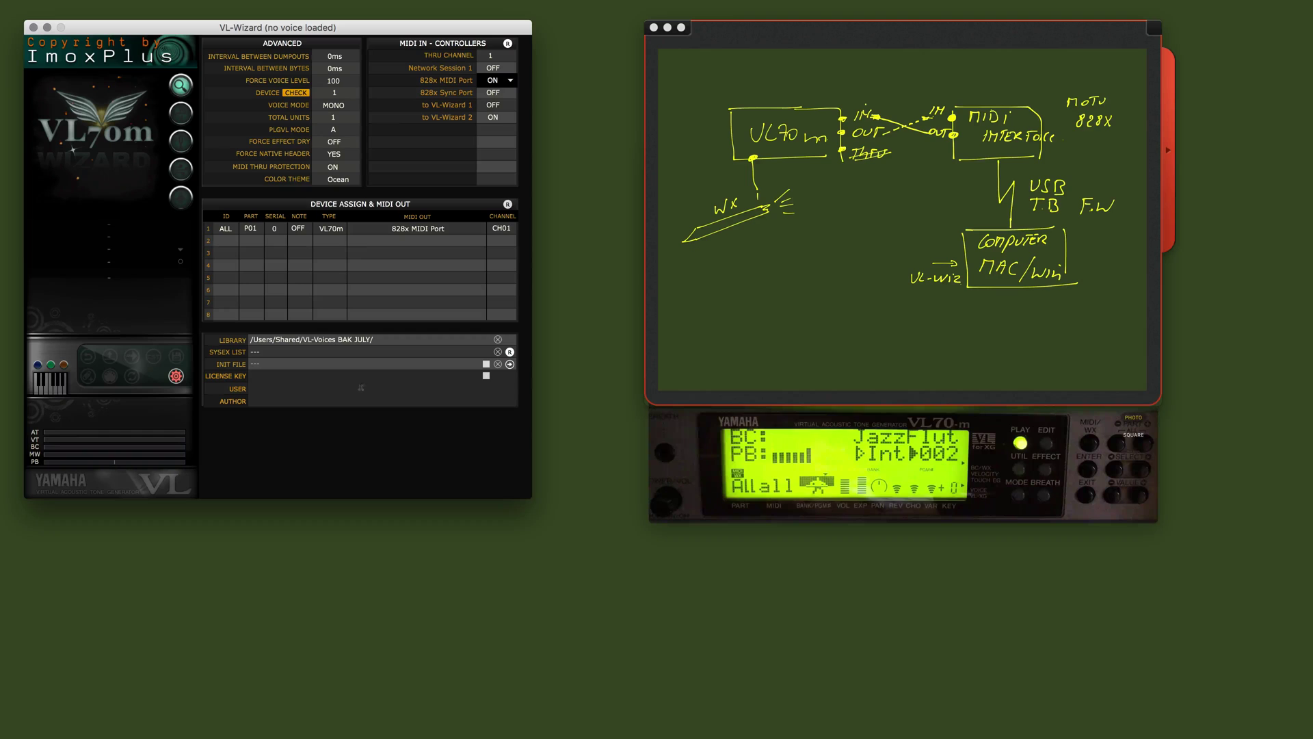
{"action": "left_click", "coordinate": [296, 93]}
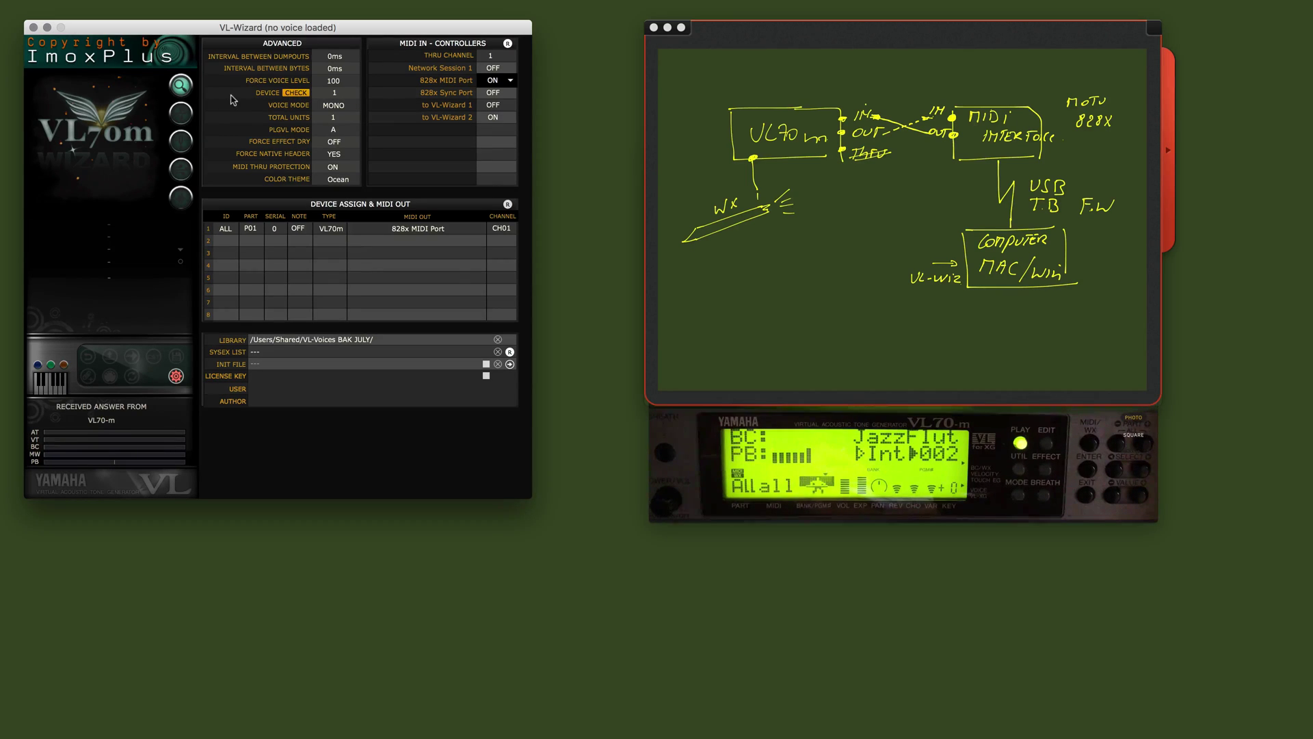
{"action": "left_click", "coordinate": [289, 94]}
View the contents of the VL-Voices BAK JULY library folder in the folder chooser and cancel the selection
{"action": "left_click", "coordinate": [349, 340]}
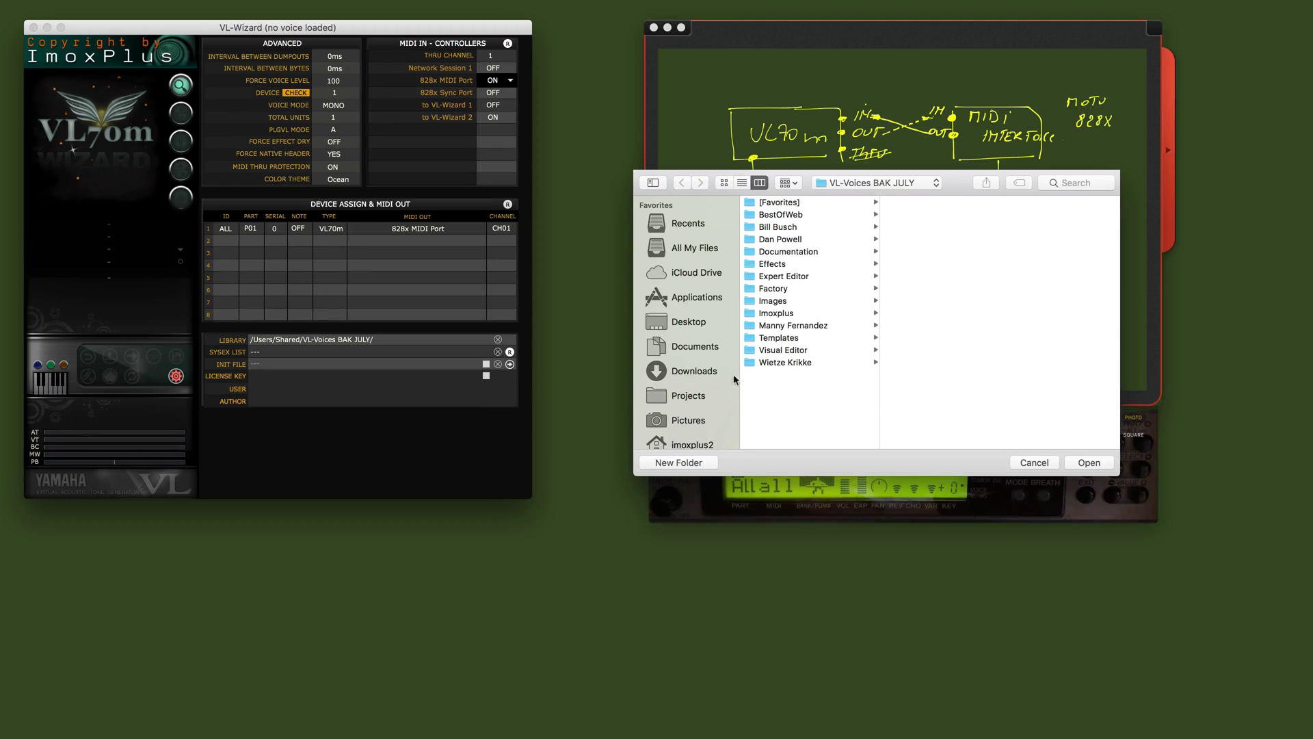
{"action": "left_click", "coordinate": [1032, 463]}
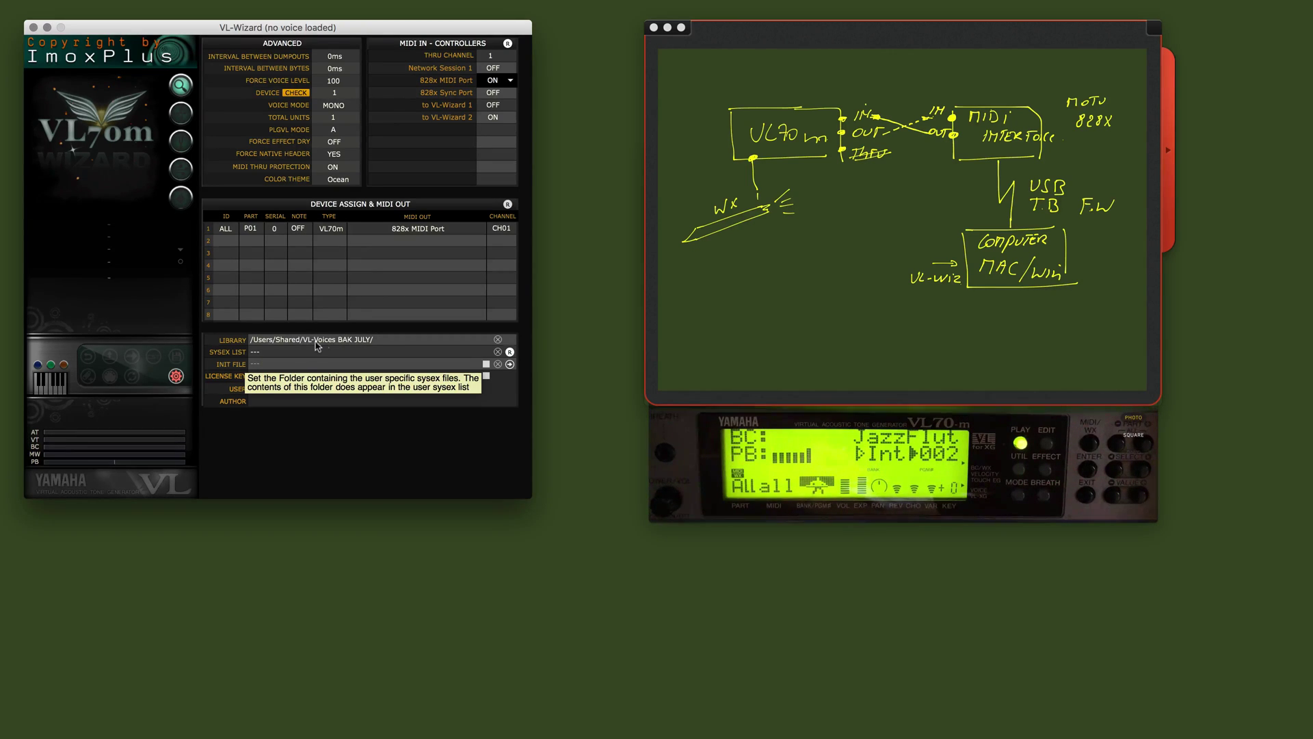
{"action": "left_click", "coordinate": [334, 345]}
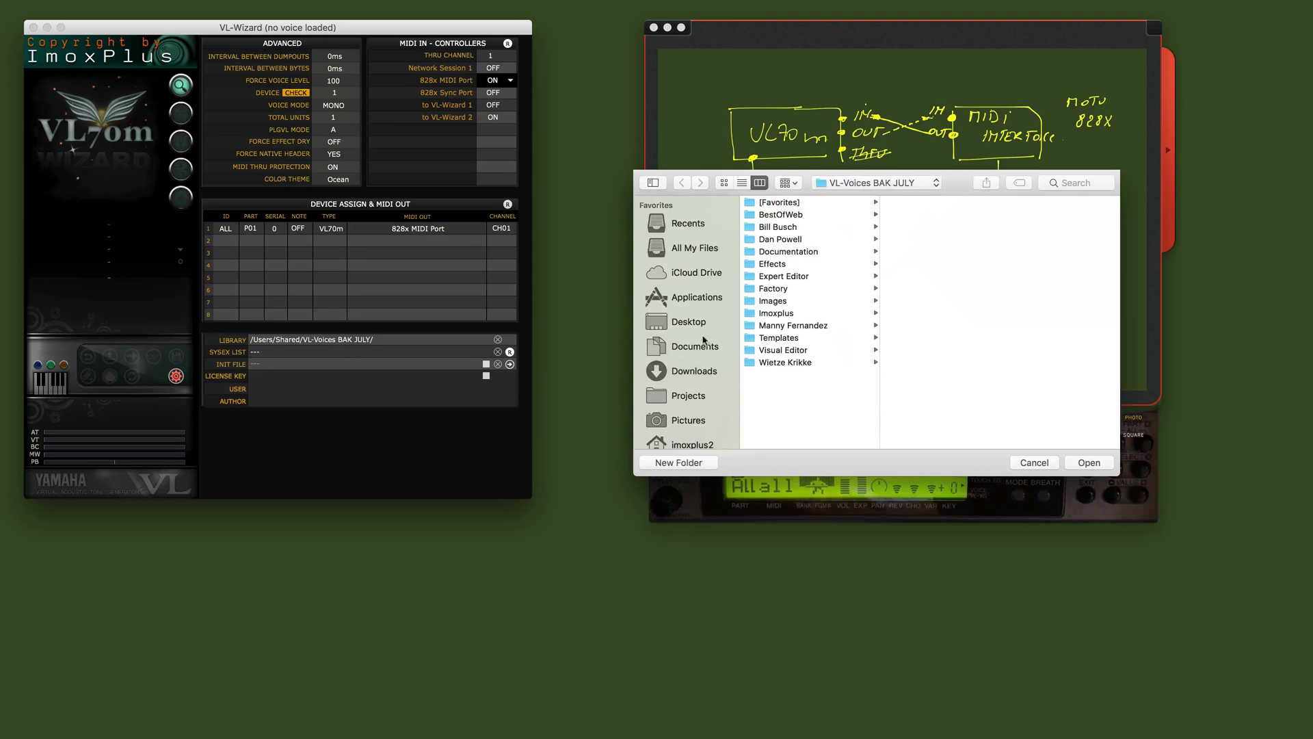
{"action": "left_click", "coordinate": [1034, 463]}
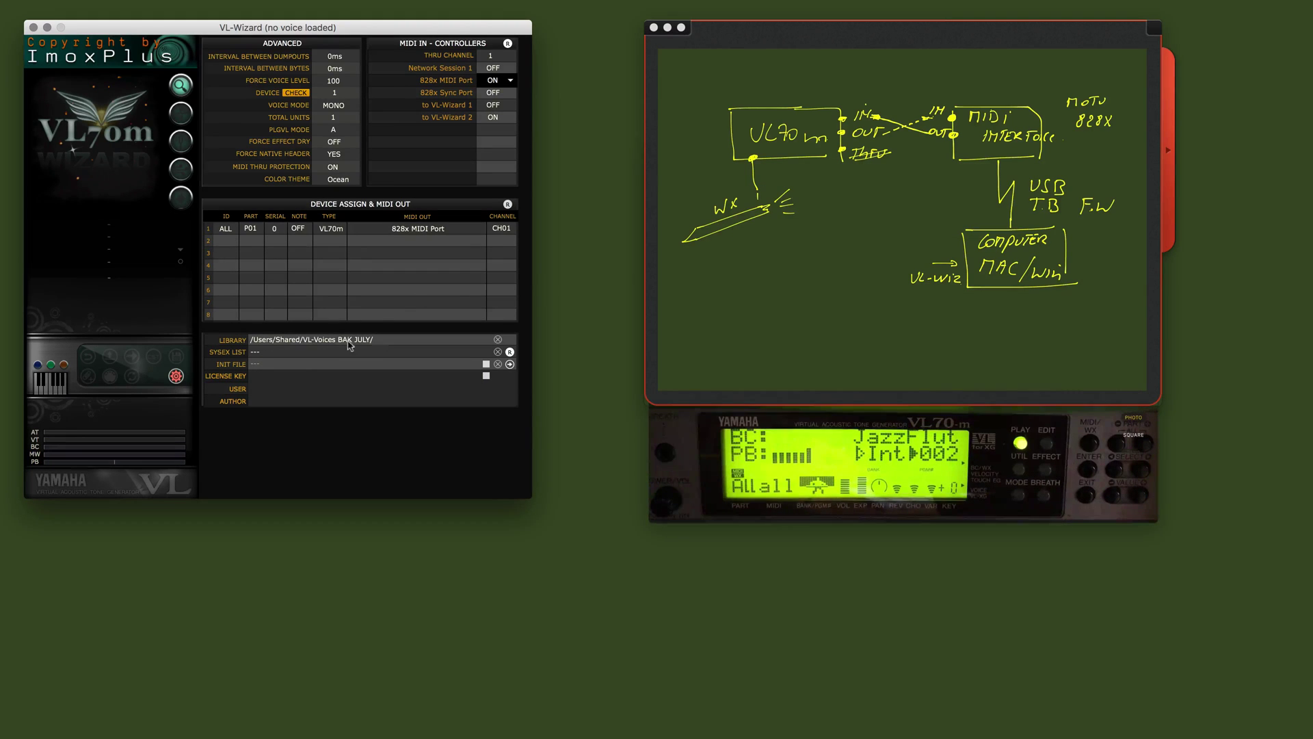
Close the settings, show the voice browser and look through the Visual Editor, Imoxplus and Factory libraries
{"action": "left_click", "coordinate": [176, 376]}
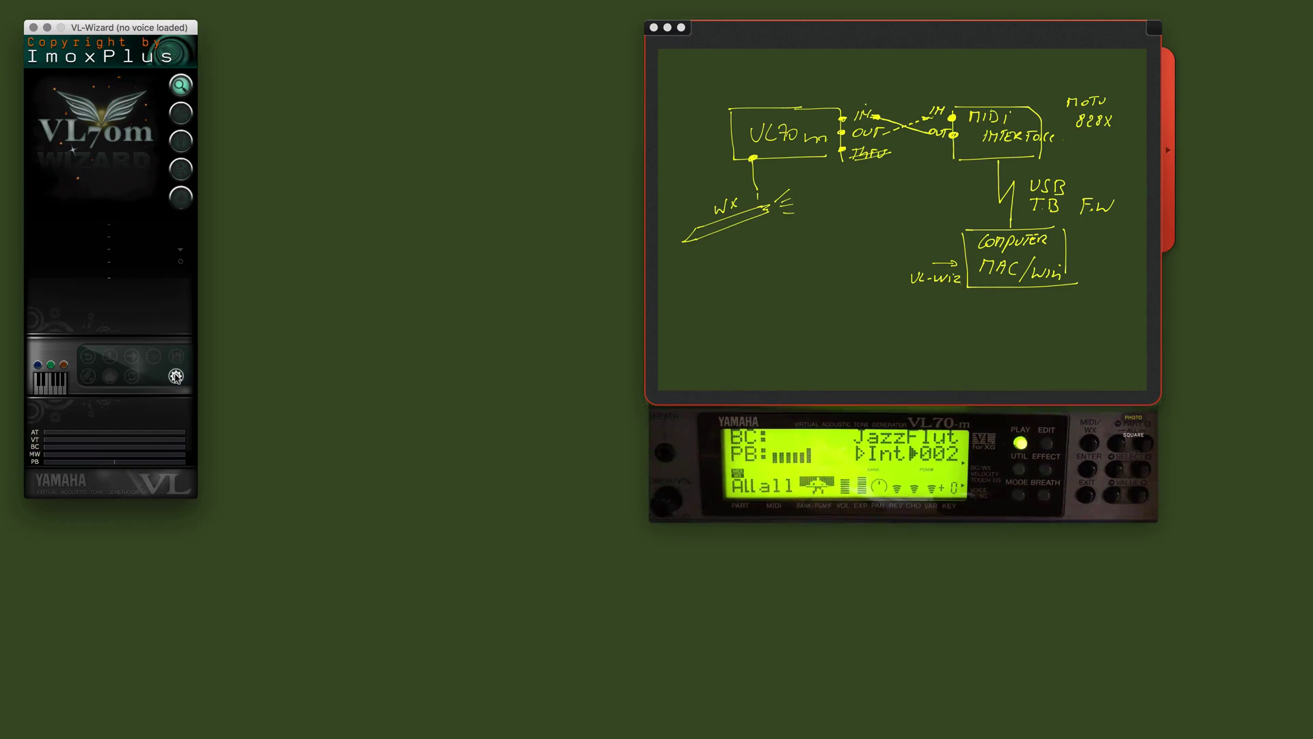
{"action": "left_click", "coordinate": [187, 89]}
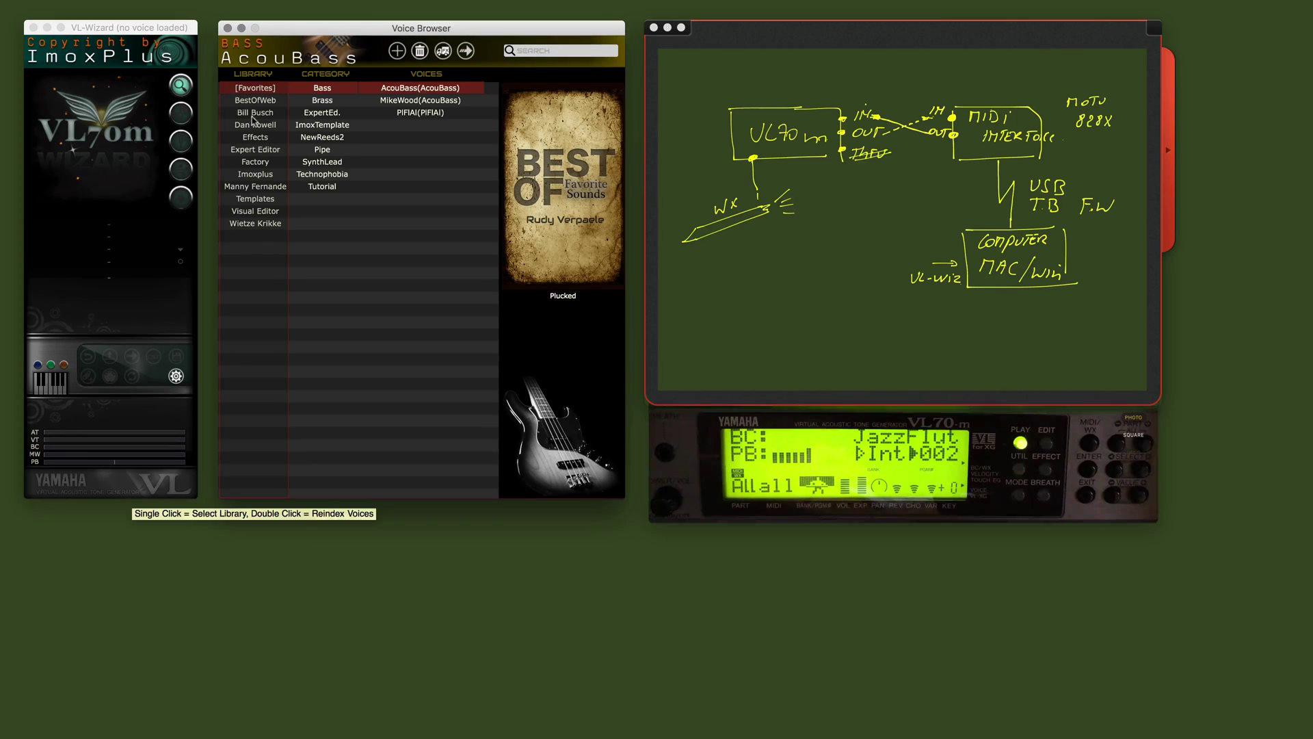
{"action": "left_click", "coordinate": [253, 210]}
{"action": "left_click", "coordinate": [258, 176]}
{"action": "left_click", "coordinate": [258, 163]}
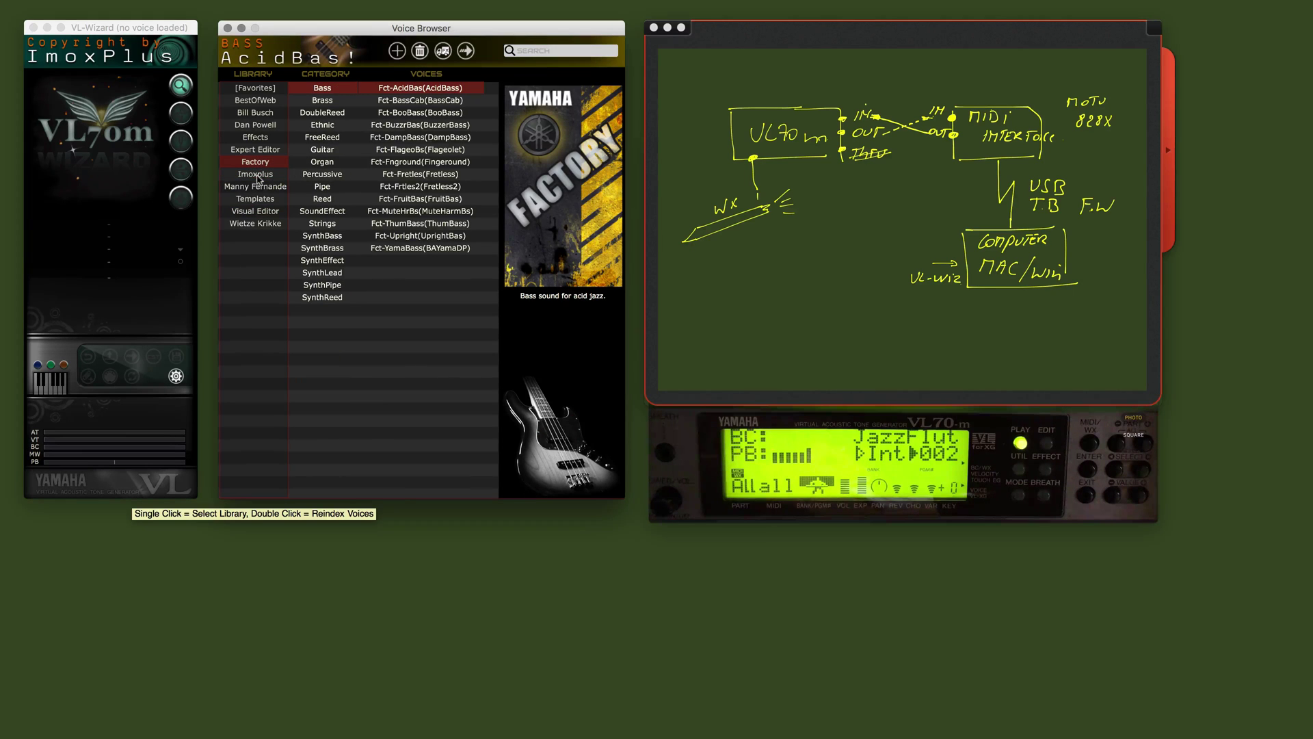
Select the library listed below BestOfWeb and send its Brass voice BB-Brecker3(miles) to the VL unit
{"action": "left_click", "coordinate": [263, 114]}
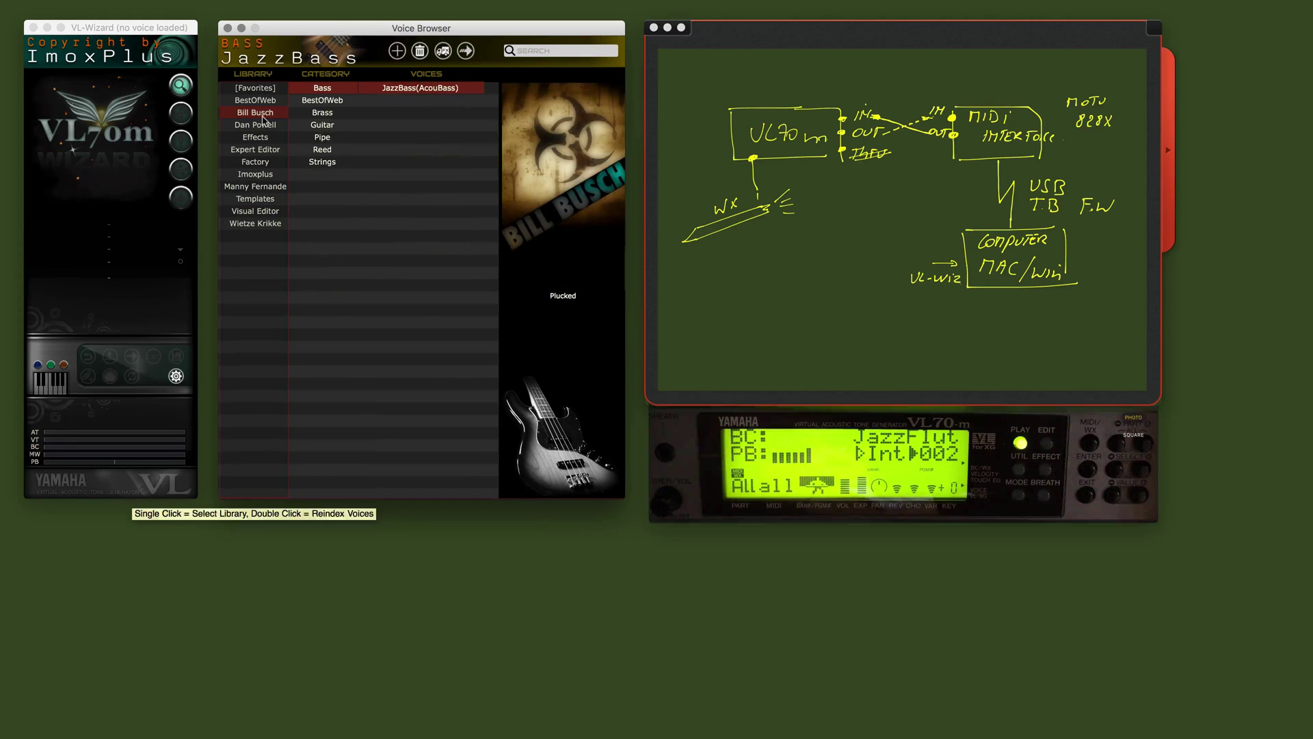
{"action": "left_click", "coordinate": [334, 124]}
{"action": "left_click", "coordinate": [333, 113]}
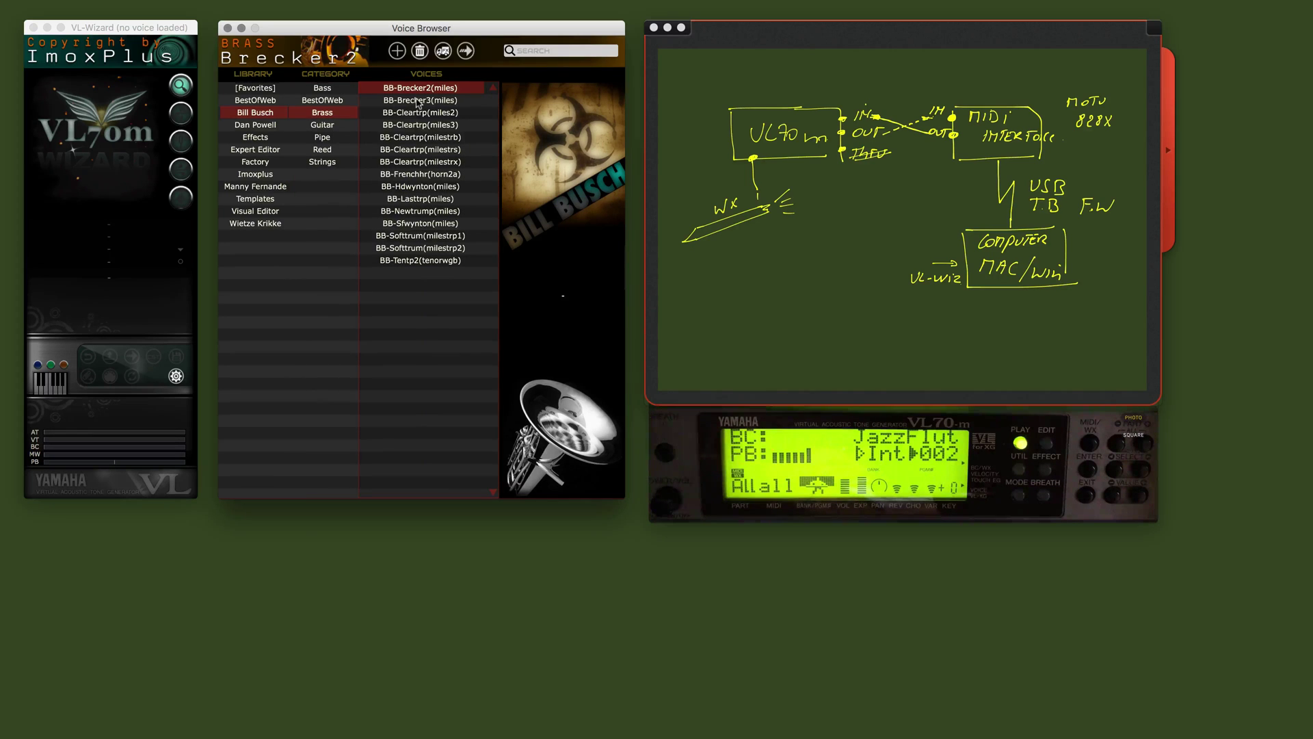
{"action": "left_click", "coordinate": [418, 100]}
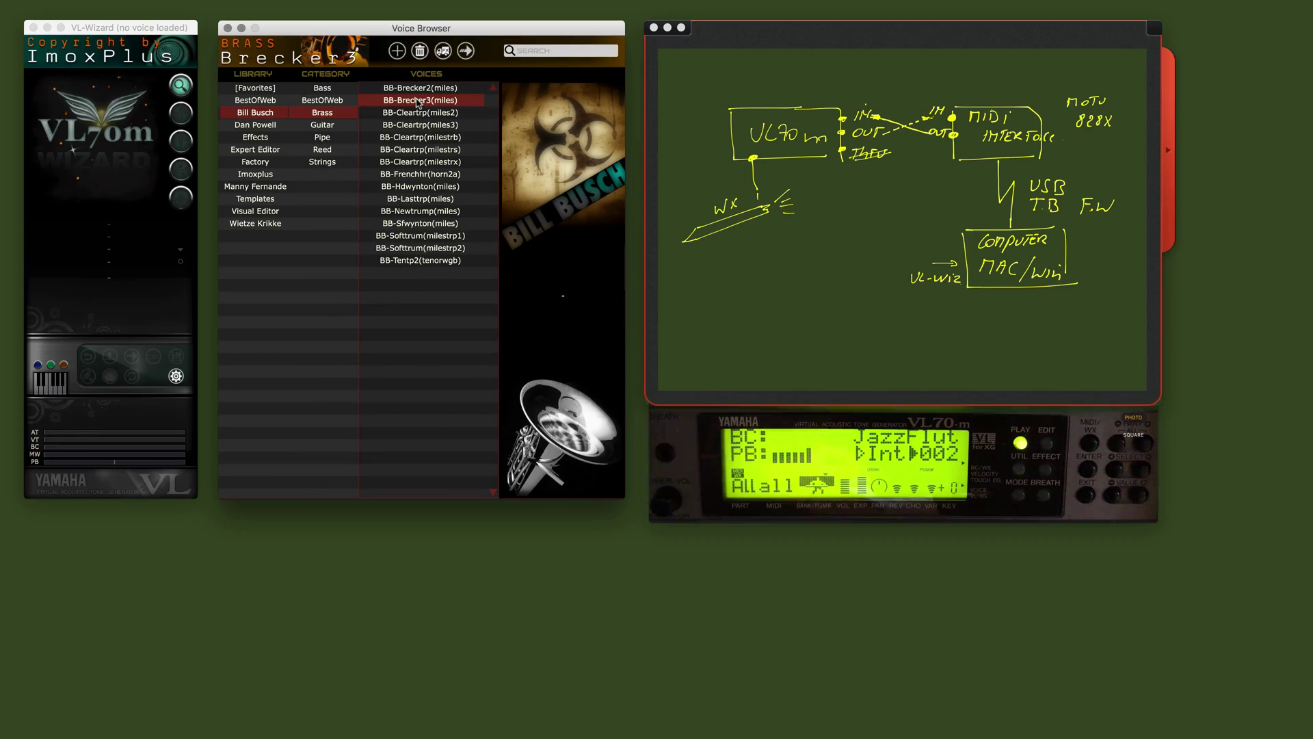
{"action": "left_click", "coordinate": [466, 52]}
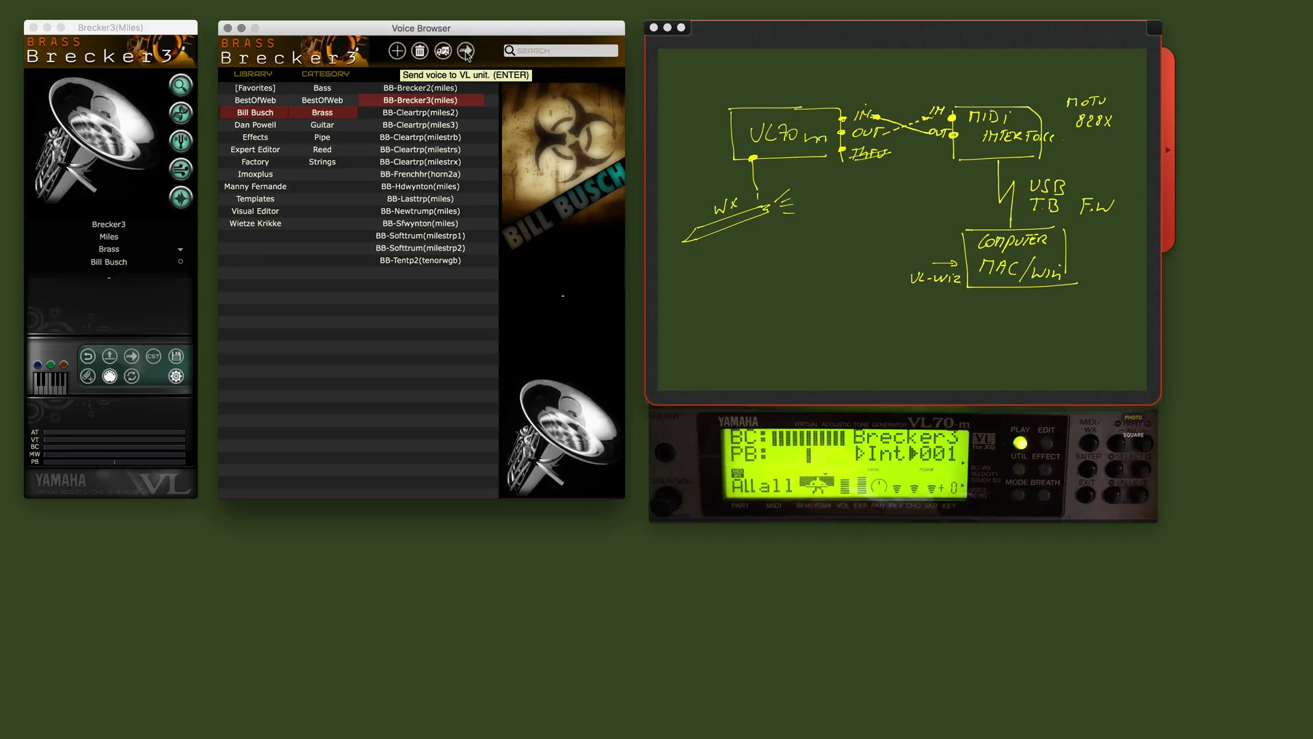
Set the interval between dumpouts to 50ms and send the voice BB-Cleartrp(miles2) to the VL unit
{"action": "left_click", "coordinate": [173, 377]}
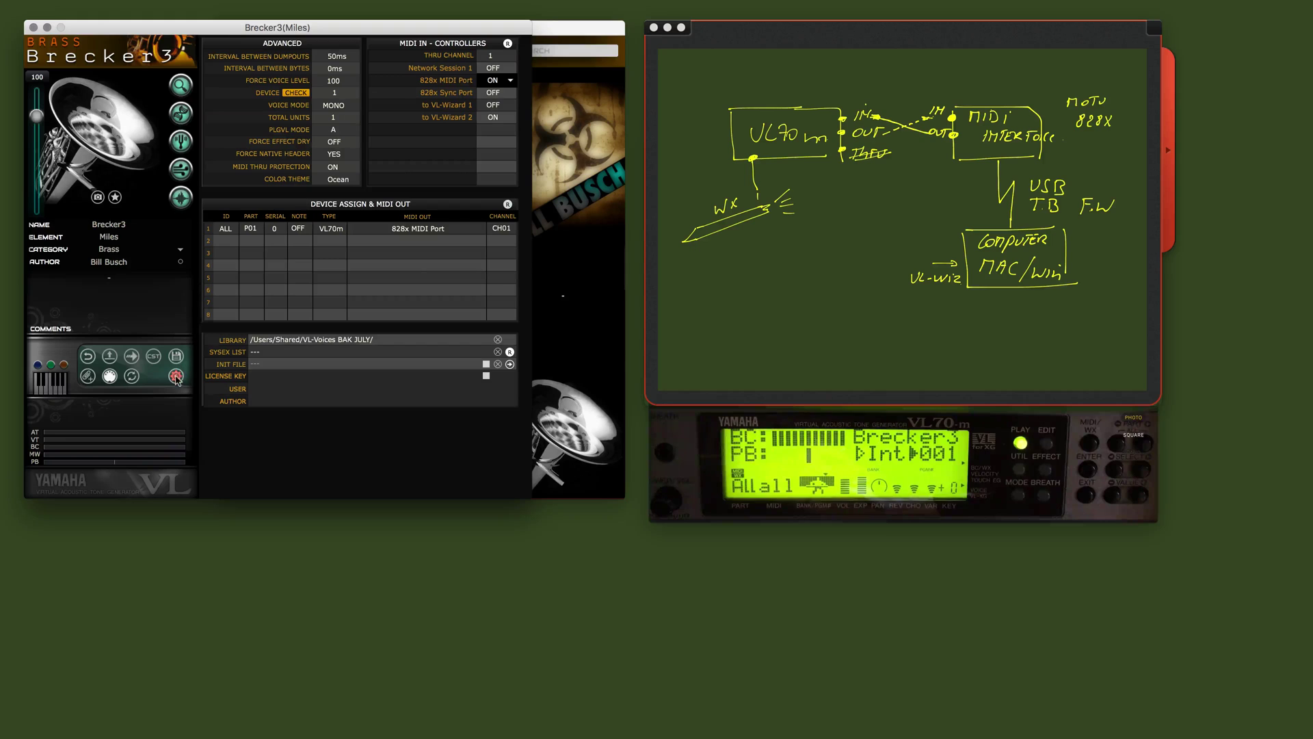
{"action": "left_click", "coordinate": [177, 375]}
{"action": "left_click", "coordinate": [427, 112]}
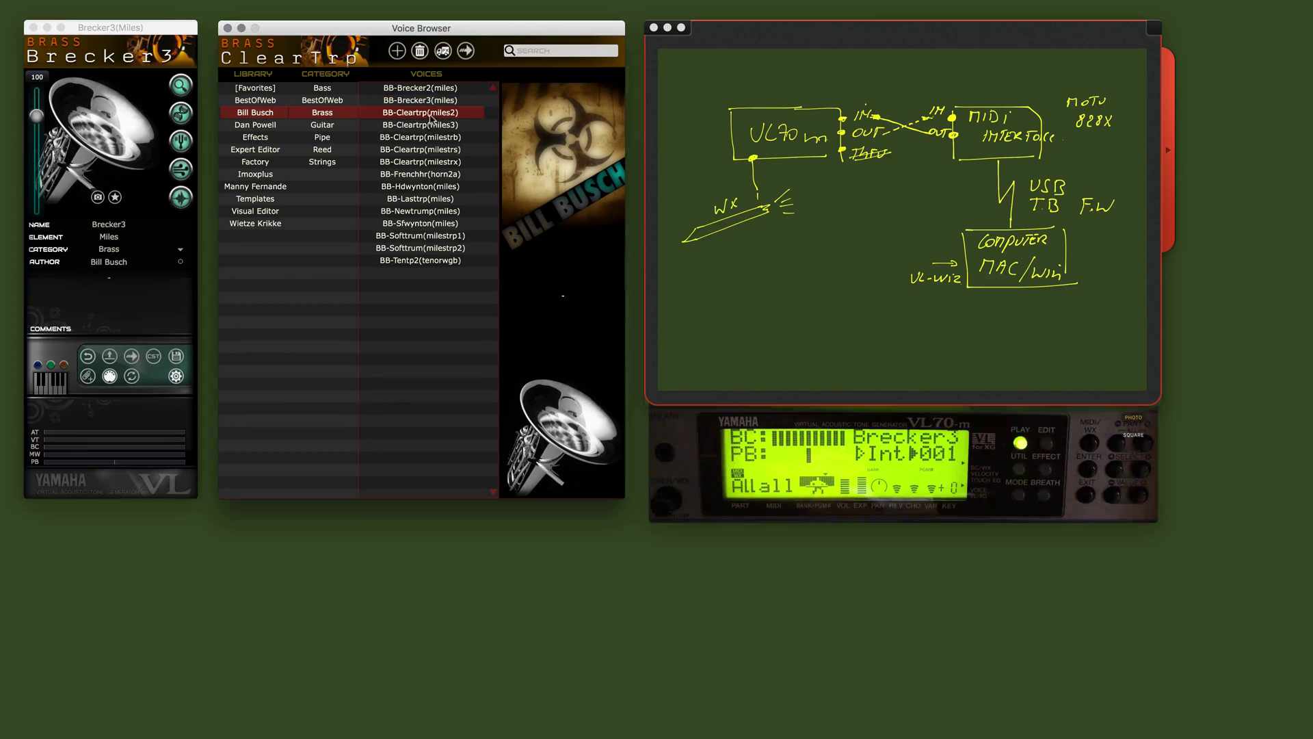
{"action": "left_click", "coordinate": [466, 52]}
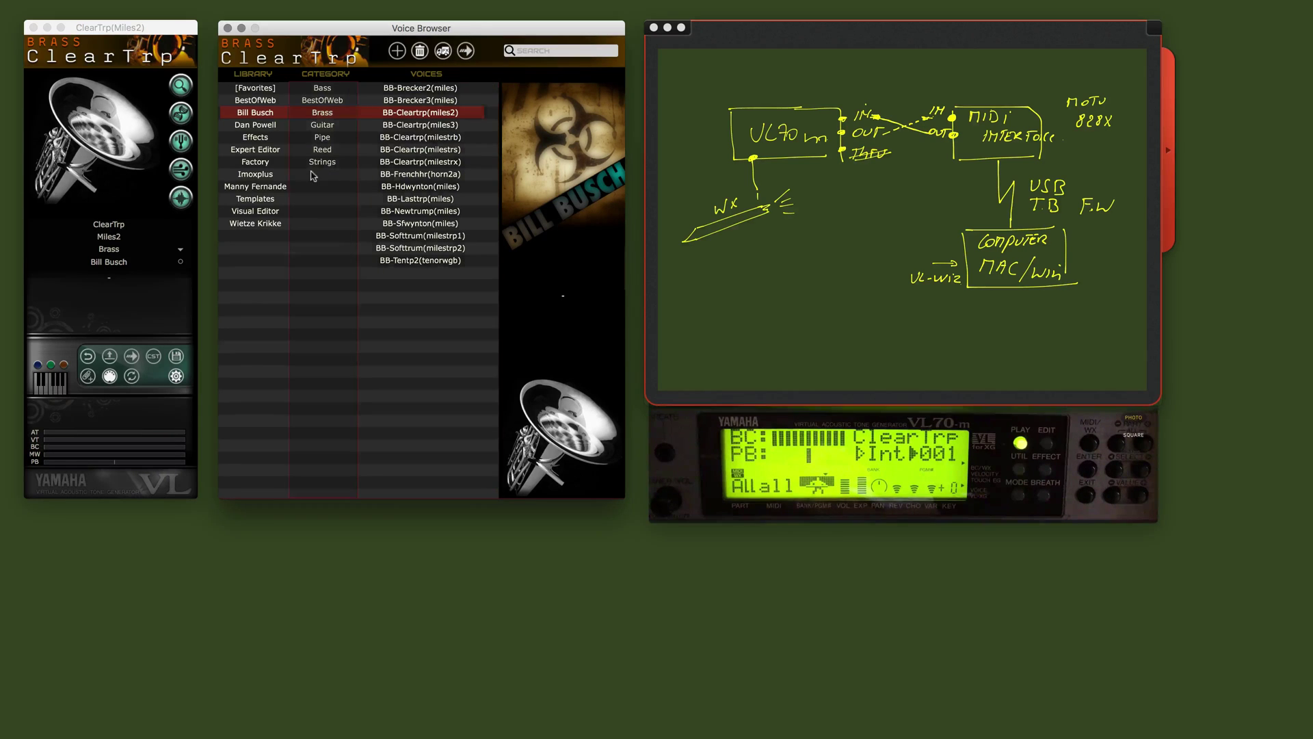
Set the interval between dumpouts to 0ms in the advanced settings
{"action": "left_click", "coordinate": [176, 376]}
{"action": "left_click", "coordinate": [337, 57]}
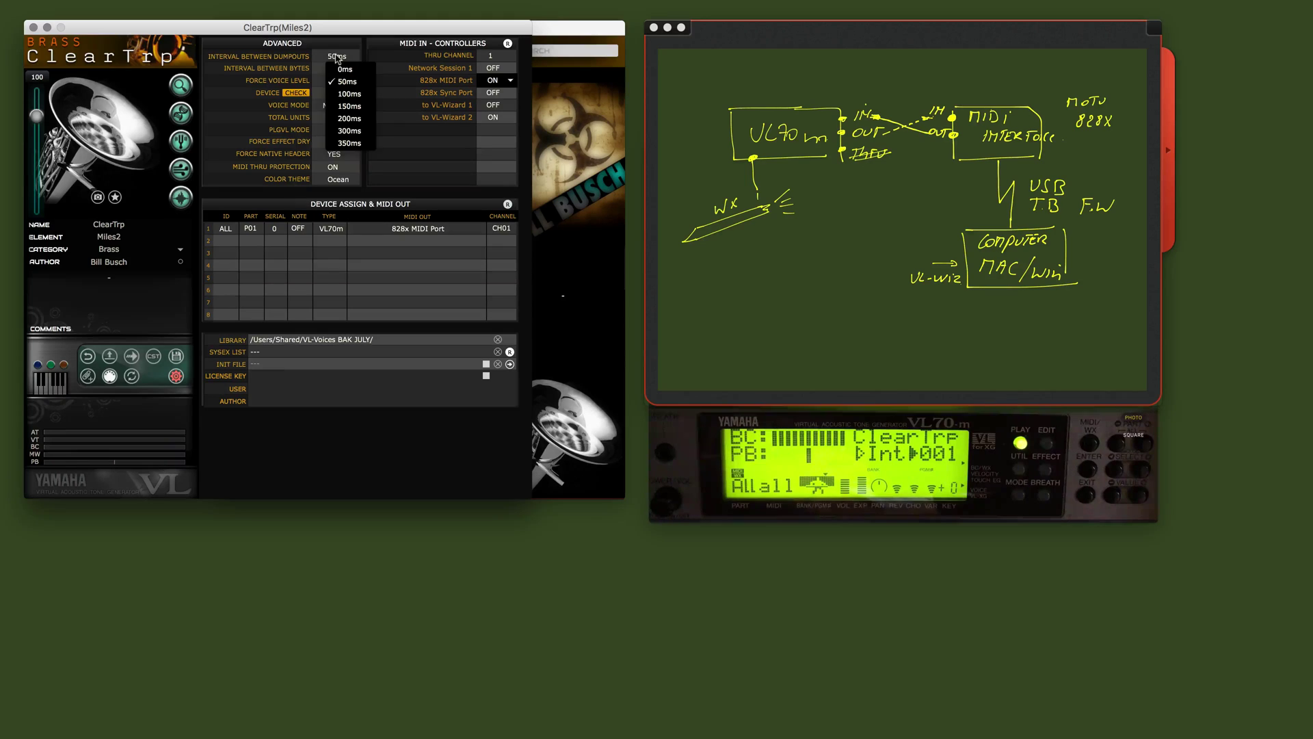
{"action": "left_click", "coordinate": [344, 68]}
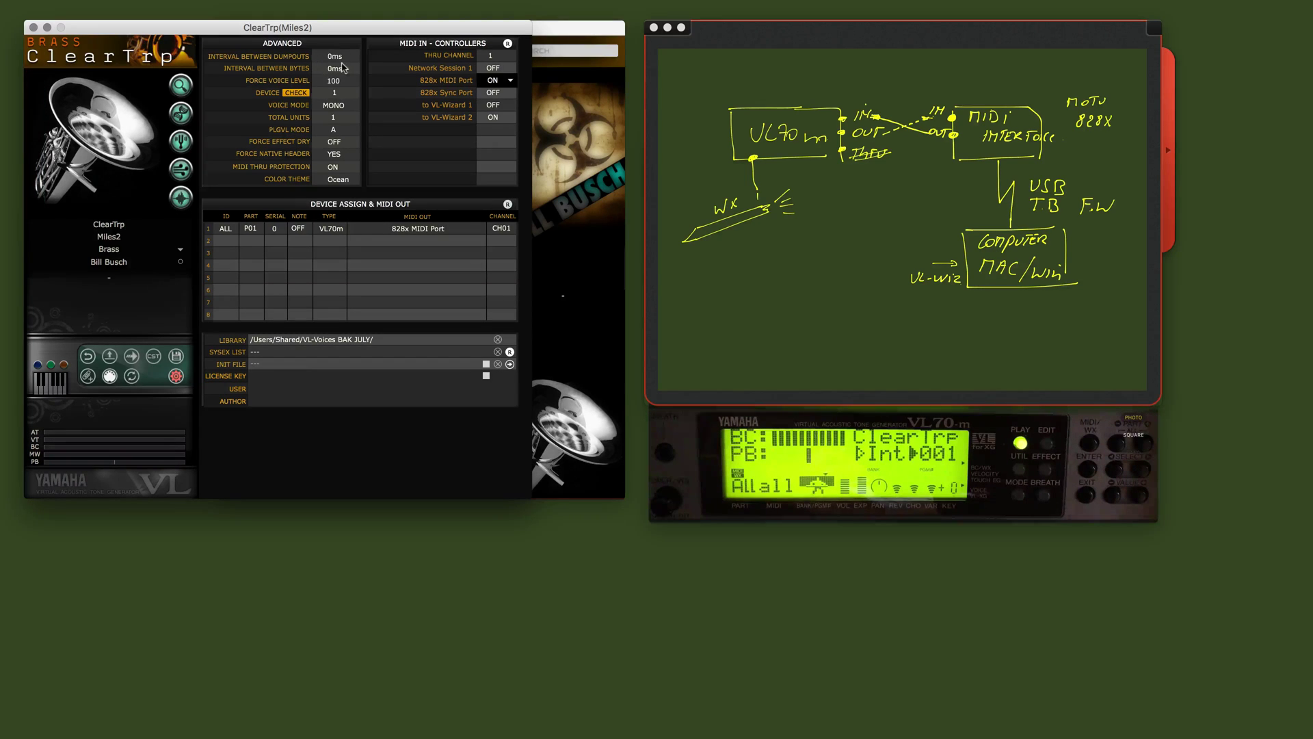